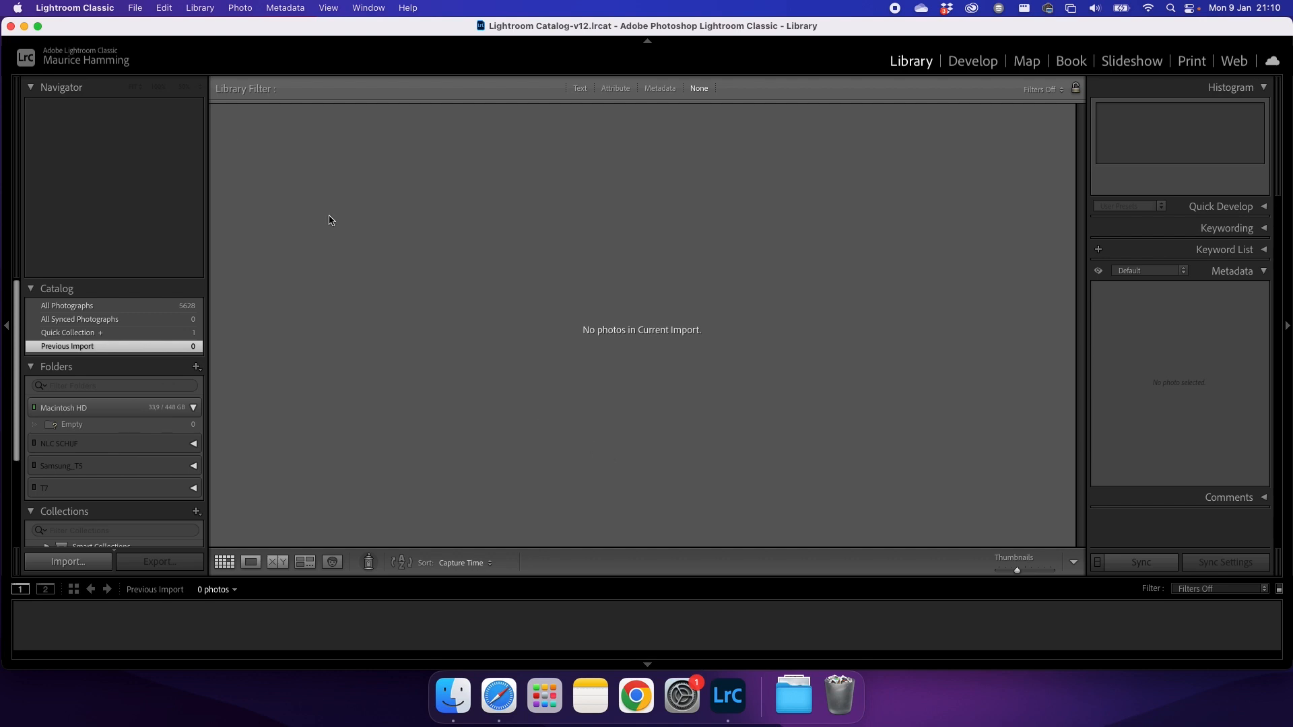
Import landscape.CR2 and portrait.CR2 from the Demo content folder into the catalog, and open the landscape photo in the Develop module.
click(135, 8)
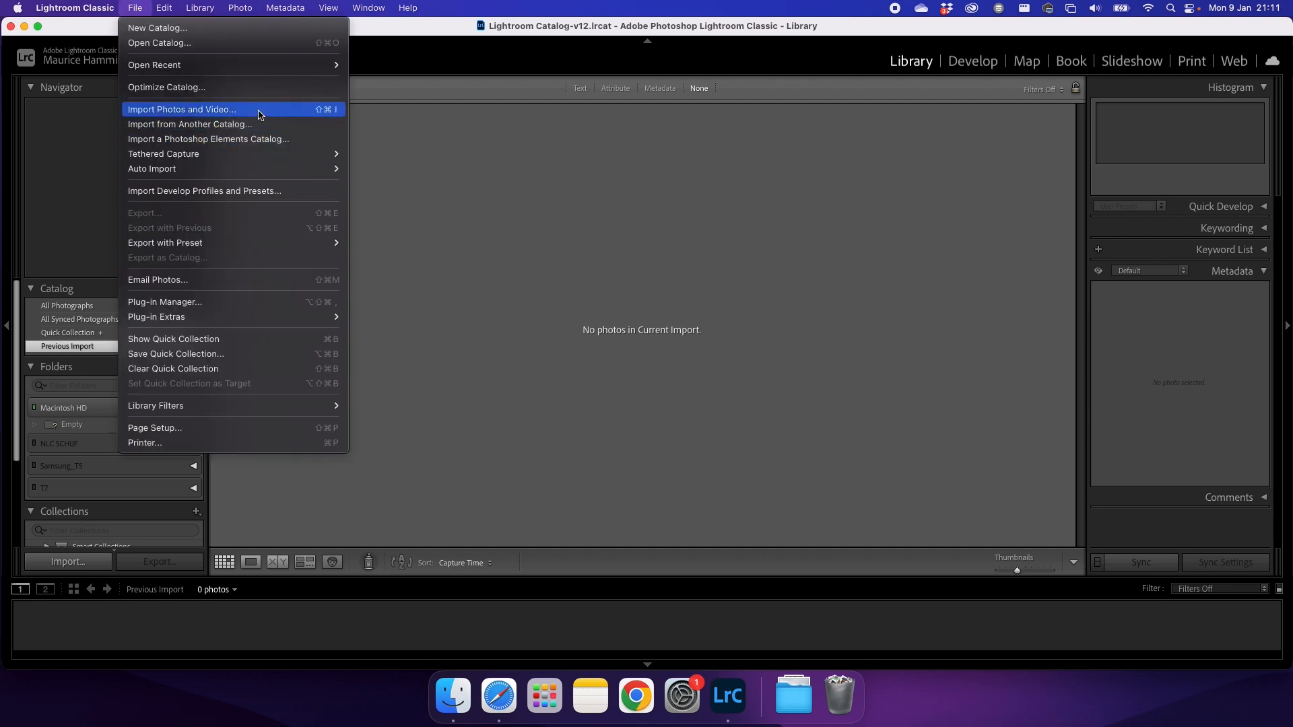
click(583, 260)
click(467, 694)
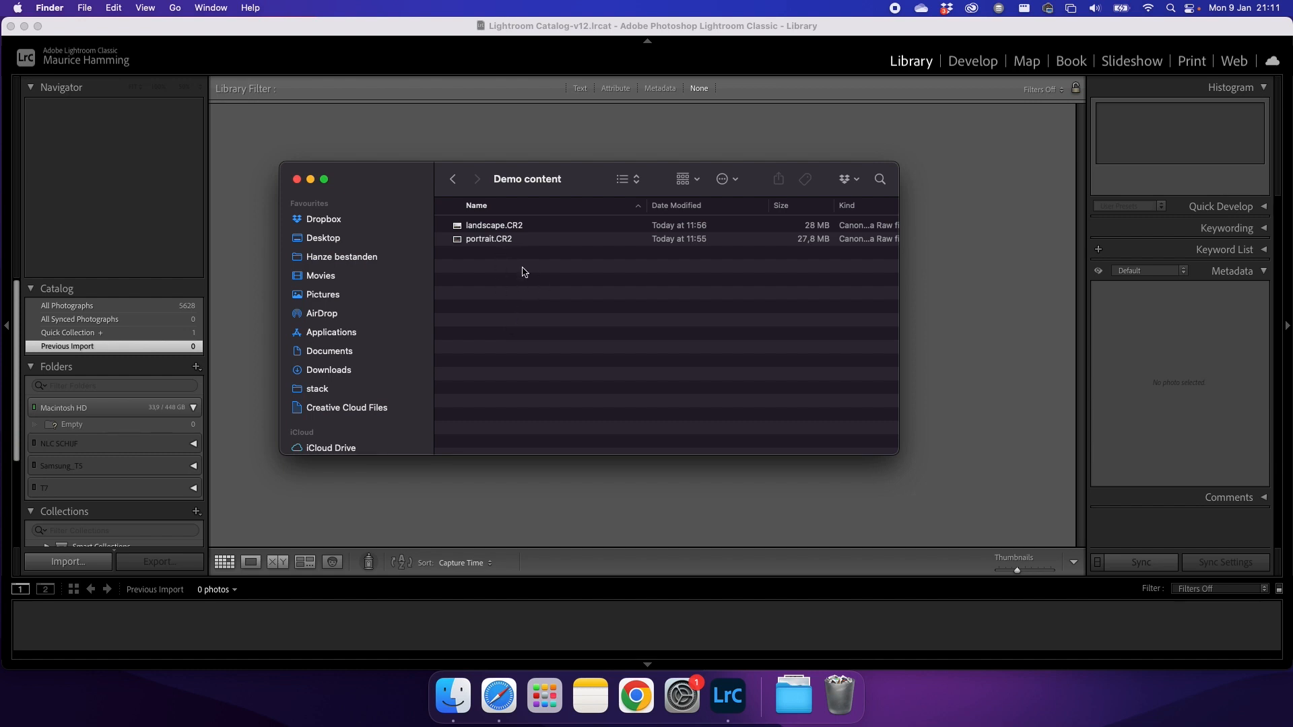
drag(535, 274, 506, 137)
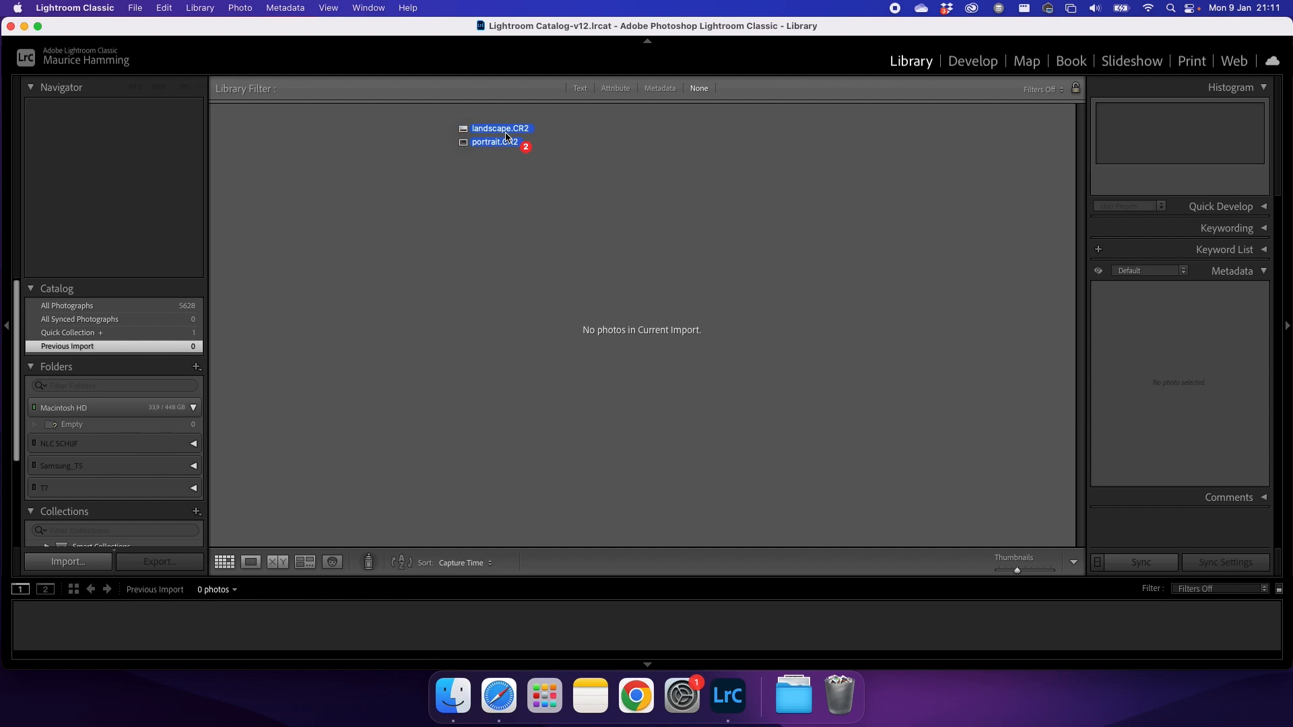
drag(506, 135, 506, 136)
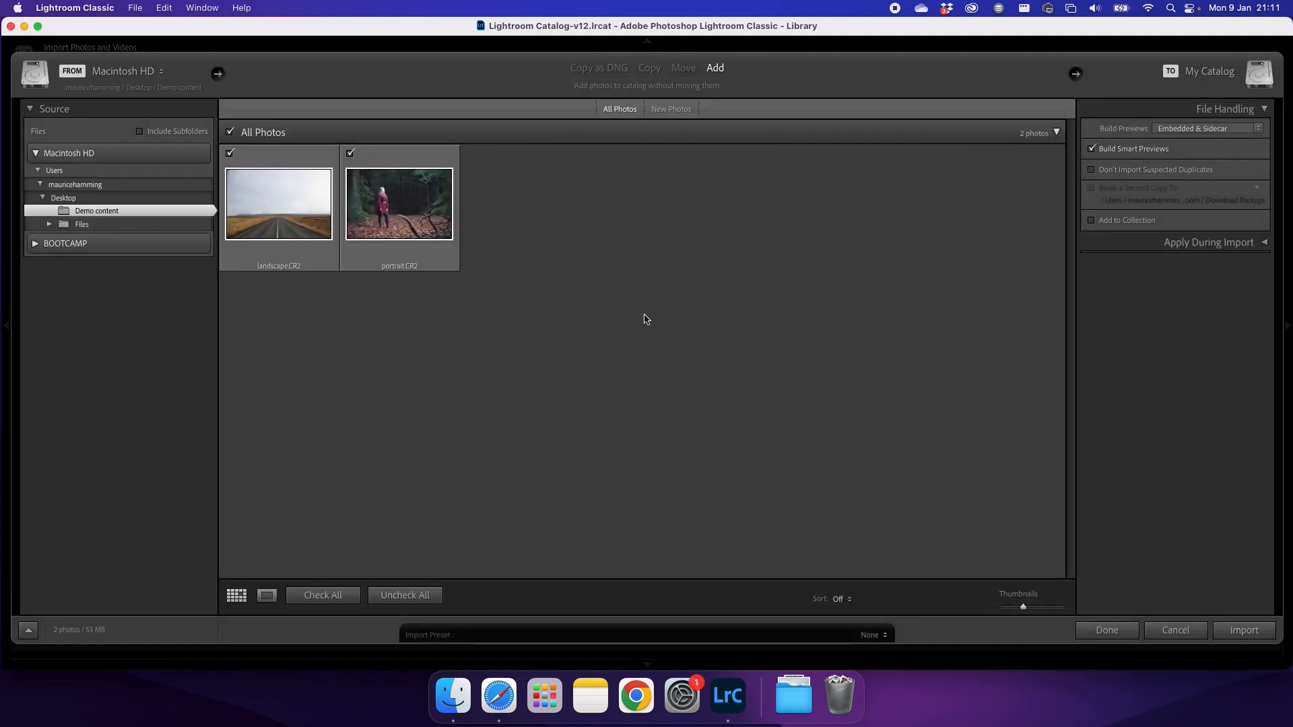
click(1247, 631)
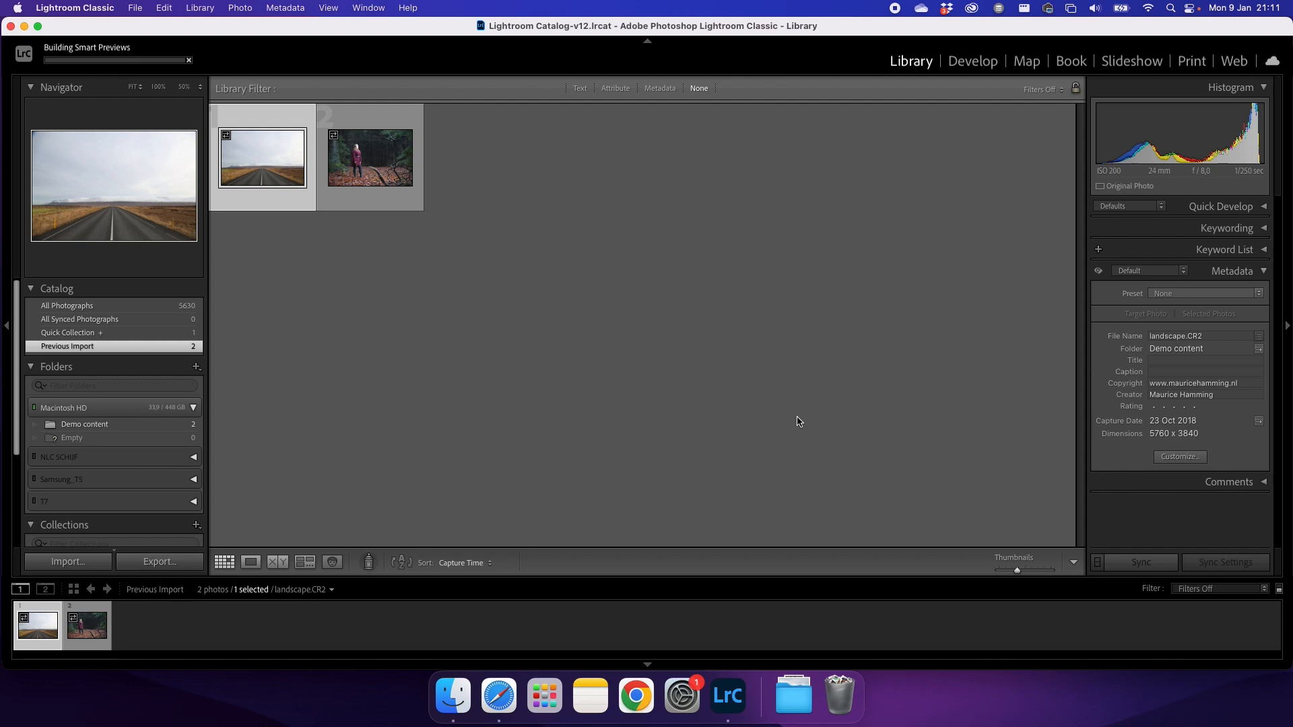
click(790, 241)
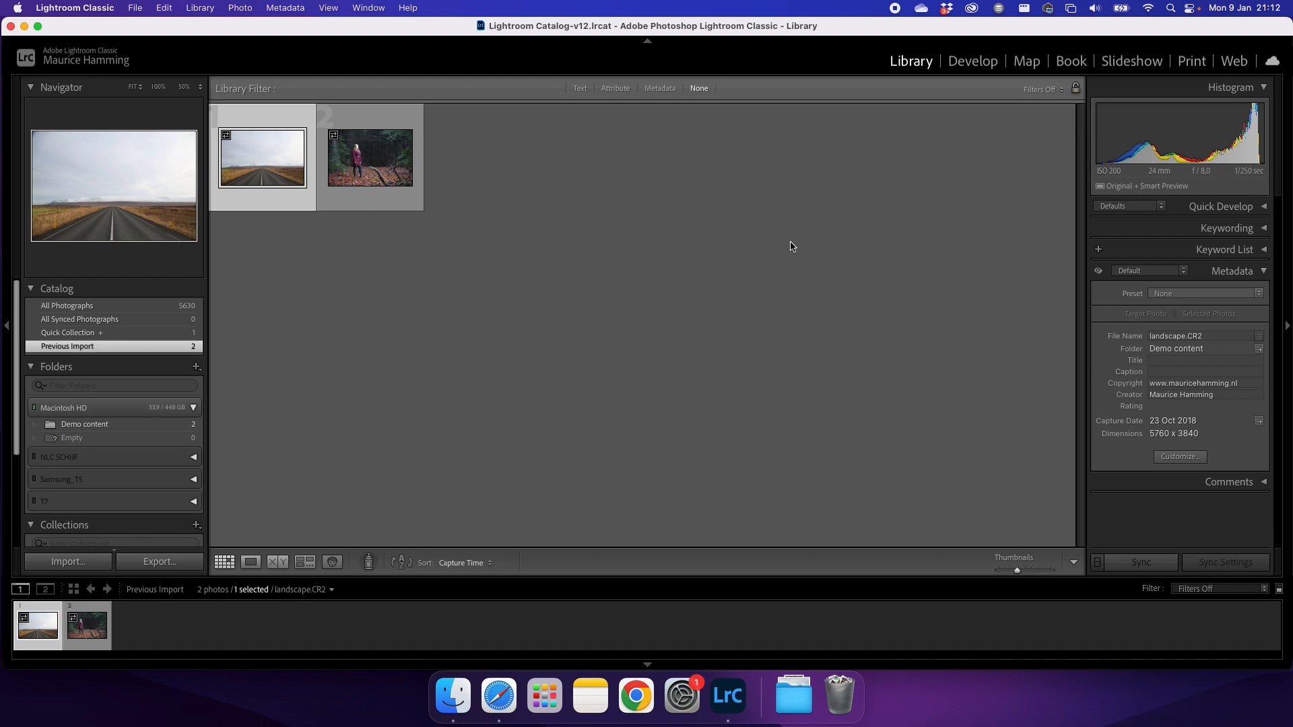
click(974, 62)
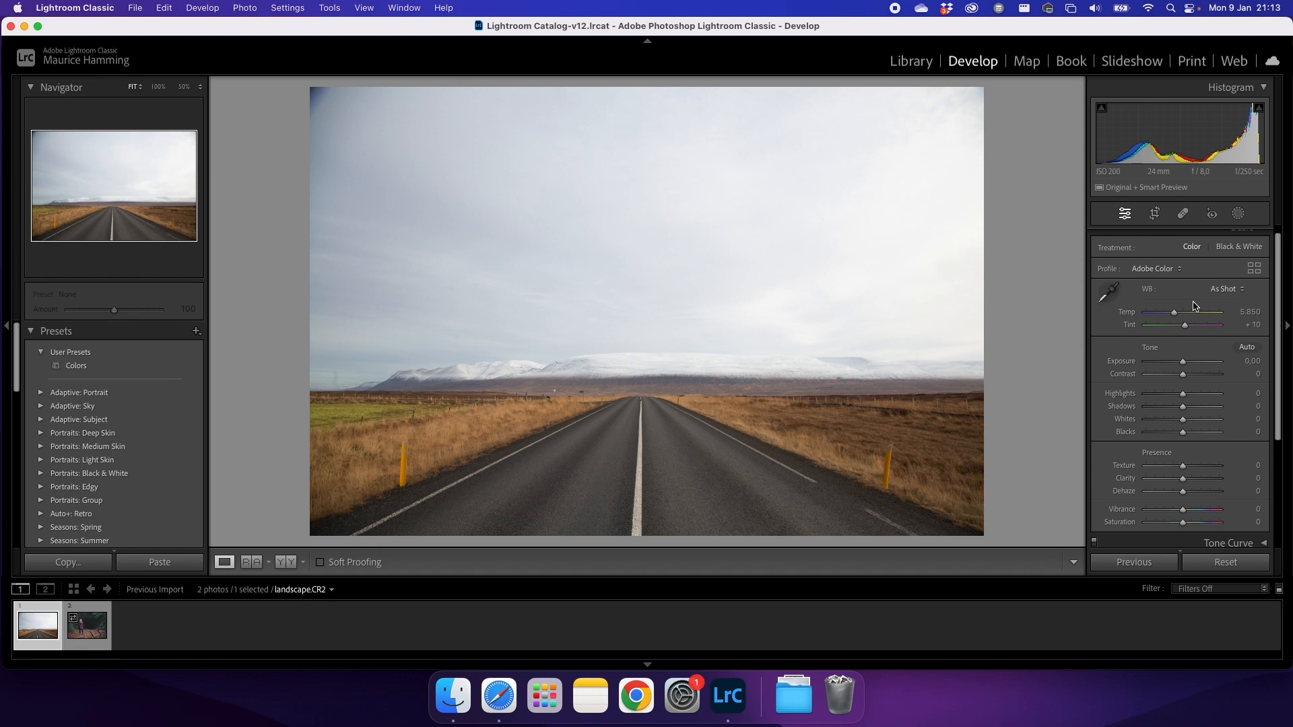
Try warmer white balance temperatures of about 11,998 and 8,740 on the landscape photo, and restore the default temperature.
drag(1173, 312, 1201, 318)
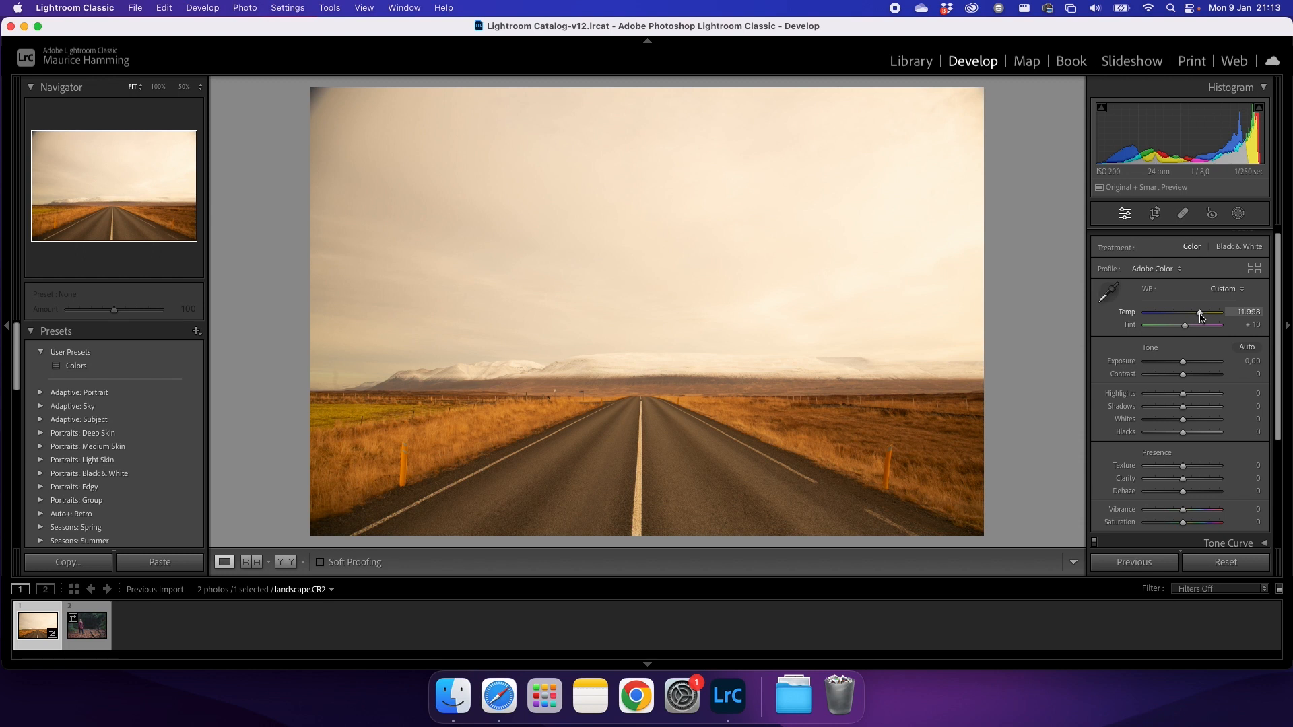
drag(1202, 318, 1192, 317)
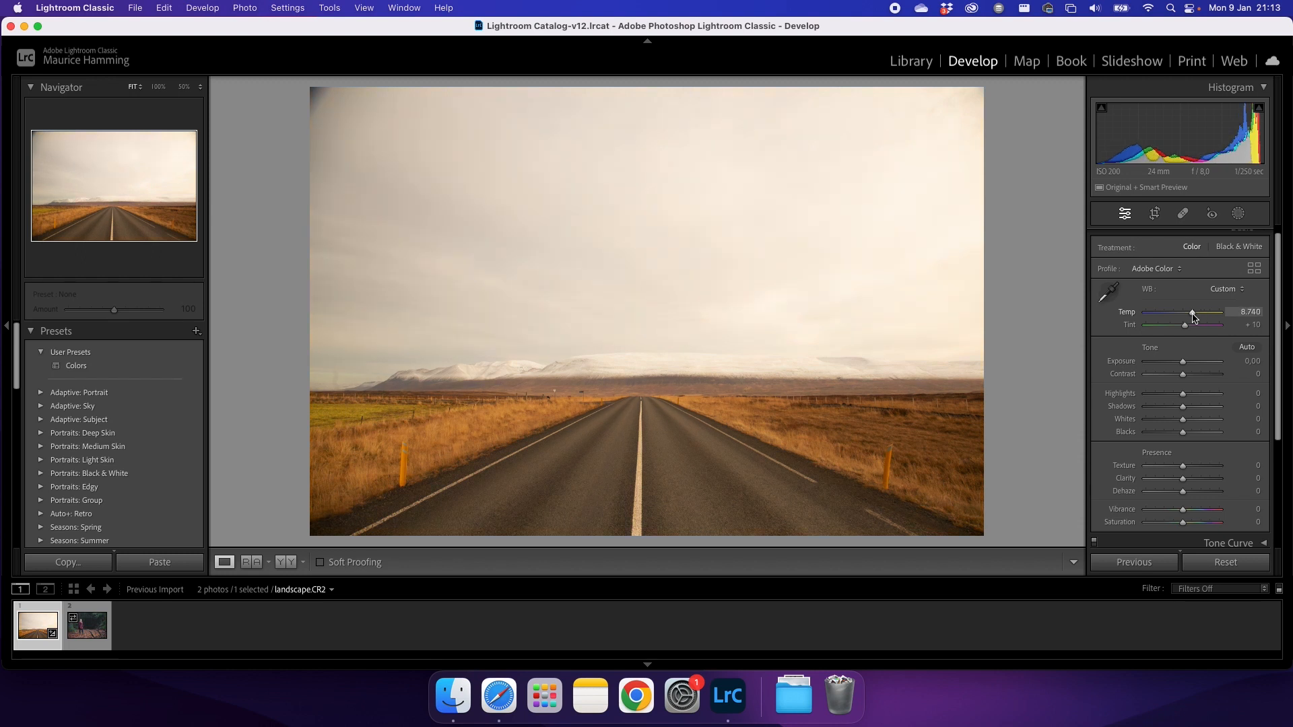
double_click(1192, 317)
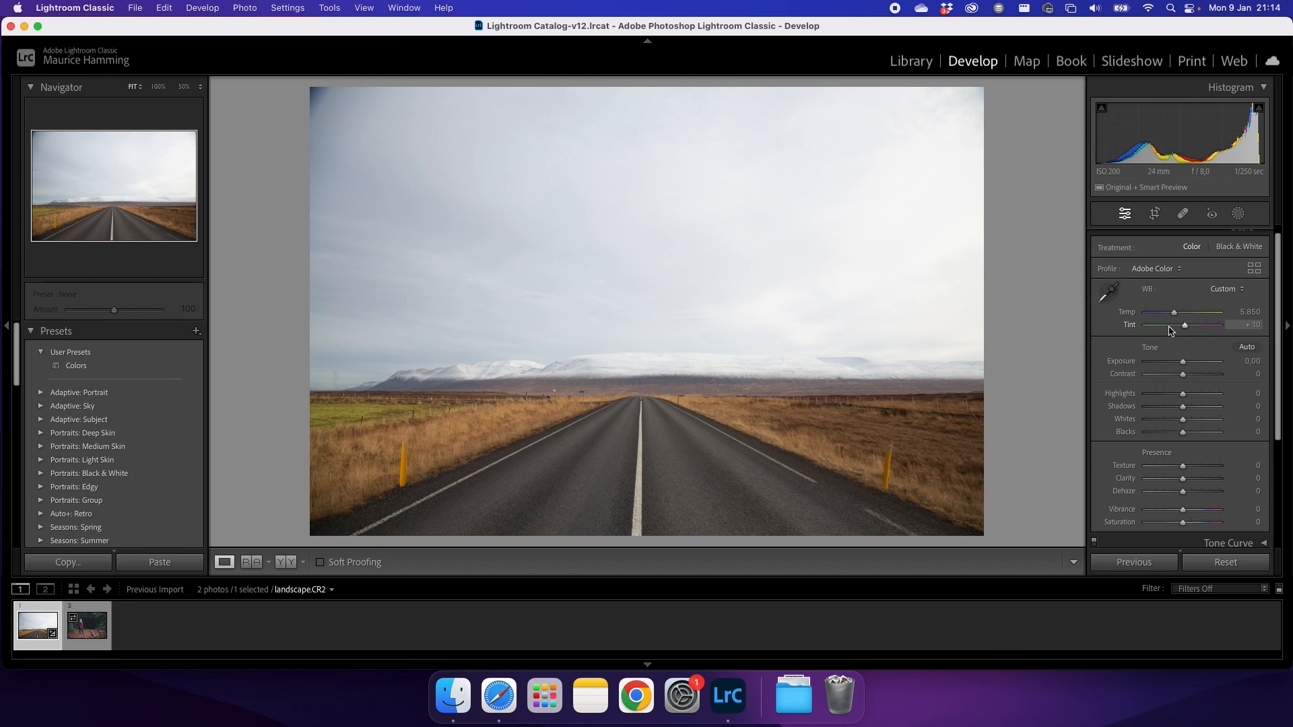
Try extreme values such as Temp 3,419, Tint +98, Exposure −2.20, Clarity −97 and Dehaze +67, and reset all adjustments.
click(1169, 325)
mouse_move(1169, 330)
mouse_down()
mouse_move(1203, 331)
mouse_move(1187, 331)
mouse_up()
drag(1183, 362, 1155, 313)
drag(1182, 394, 1223, 420)
drag(1185, 492, 1207, 510)
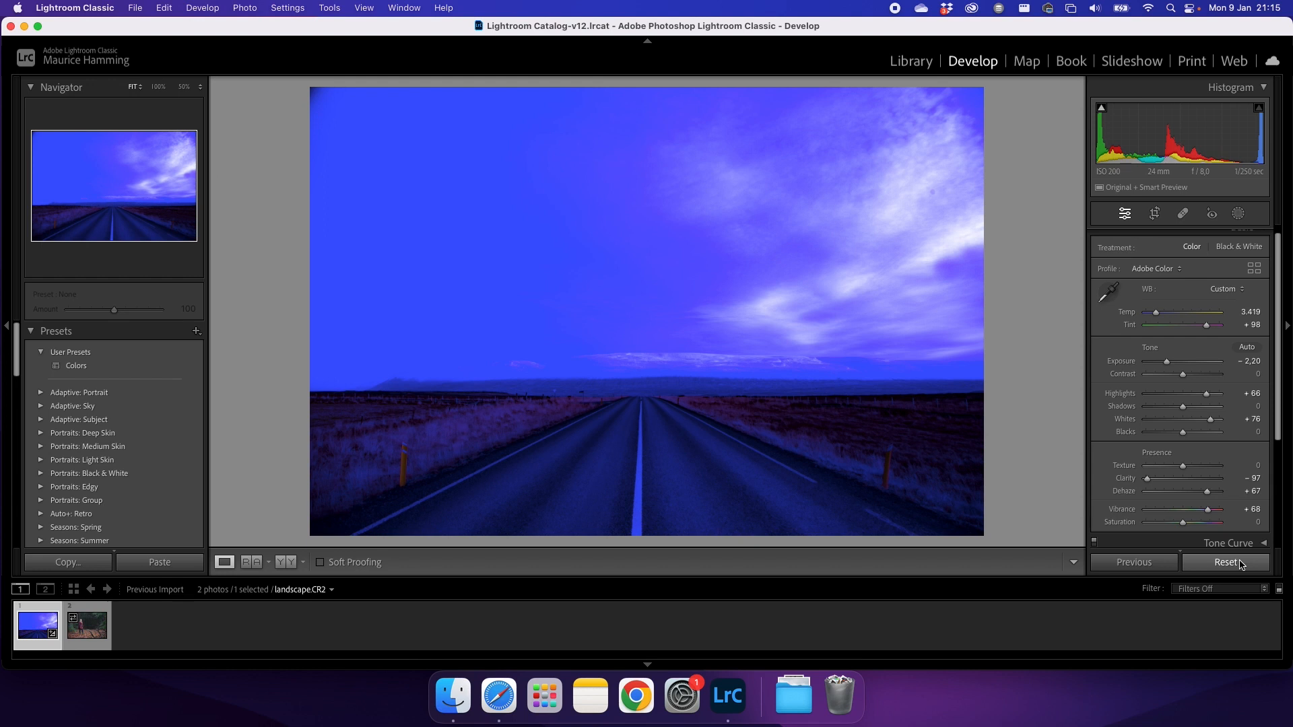
click(1241, 564)
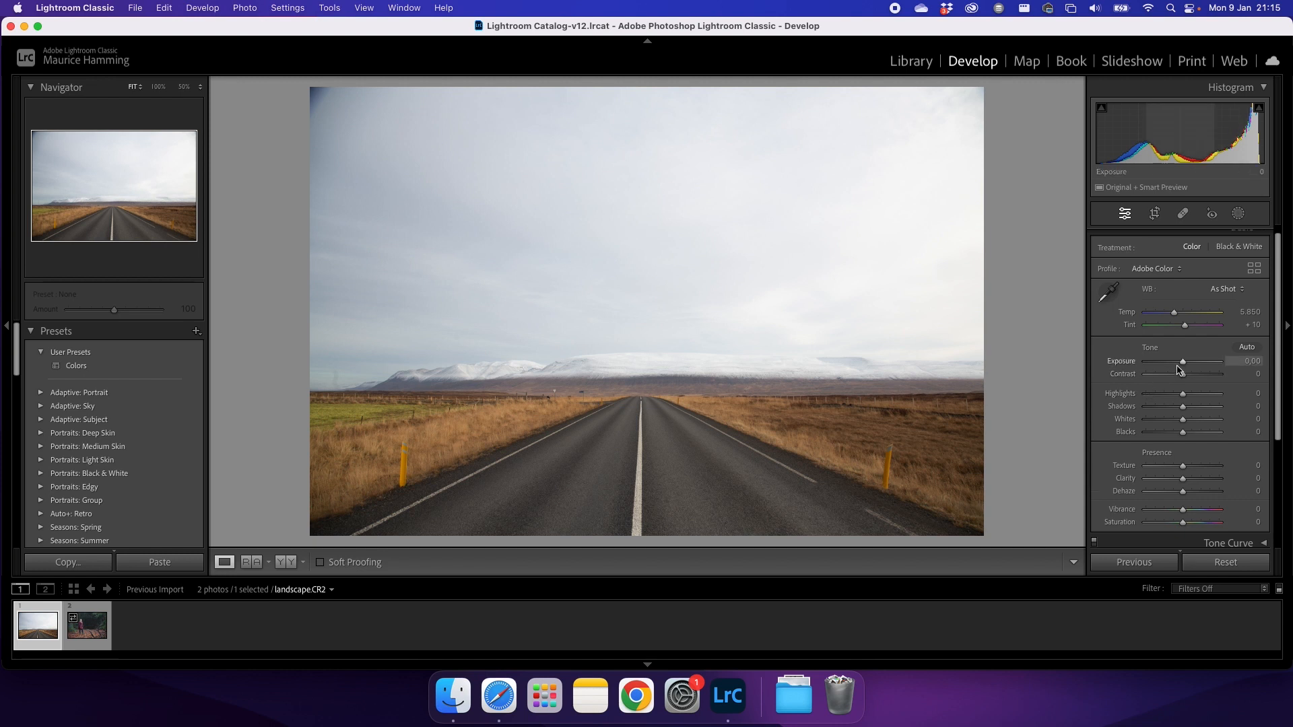
Lower the landscape photo's Highlights to −100 and set its Exposure to −0.30.
mouse_move(1181, 363)
mouse_down()
mouse_move(1167, 362)
mouse_move(1189, 362)
mouse_up()
drag(1190, 366, 1185, 366)
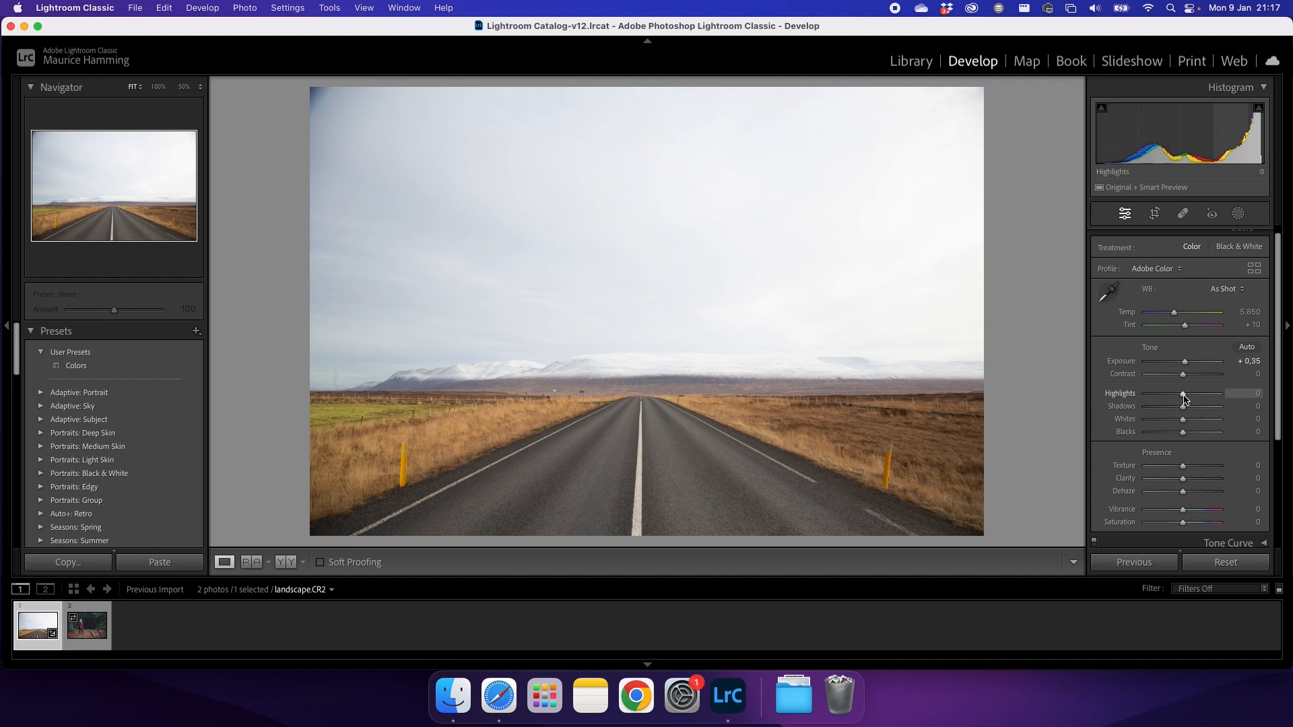
drag(1183, 399, 1124, 398)
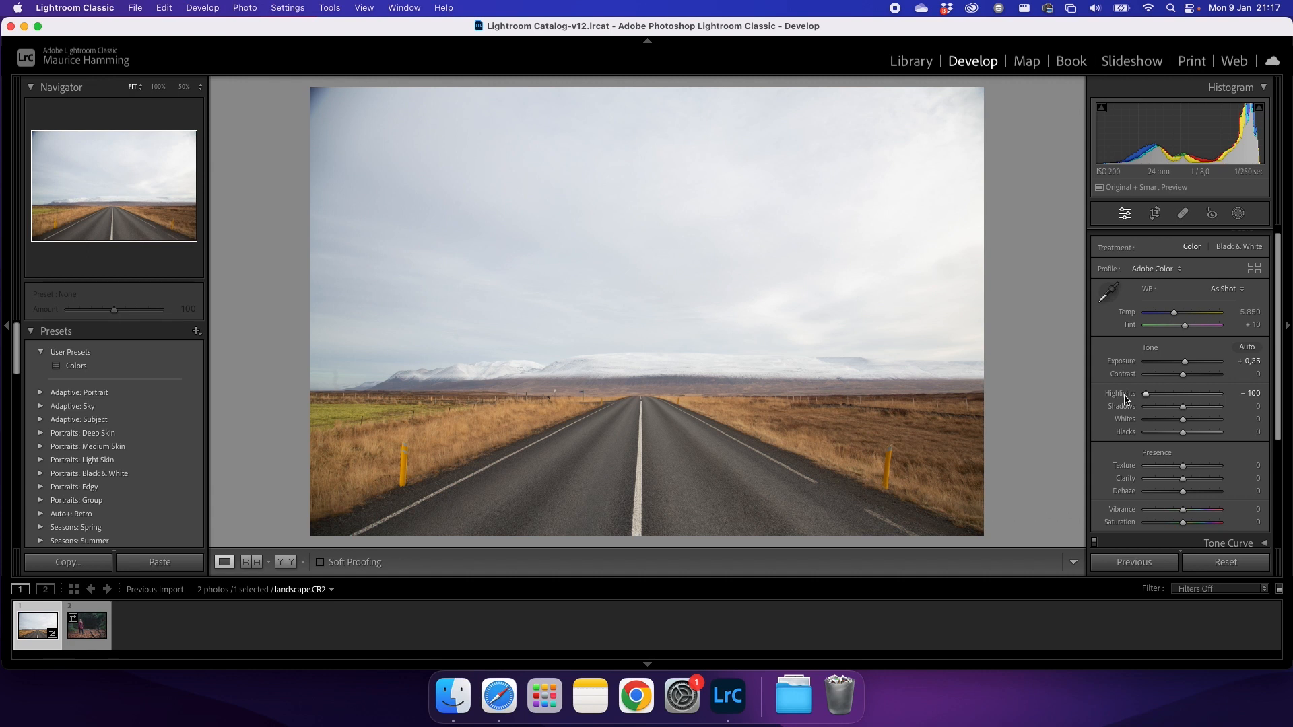
drag(1148, 398, 1076, 398)
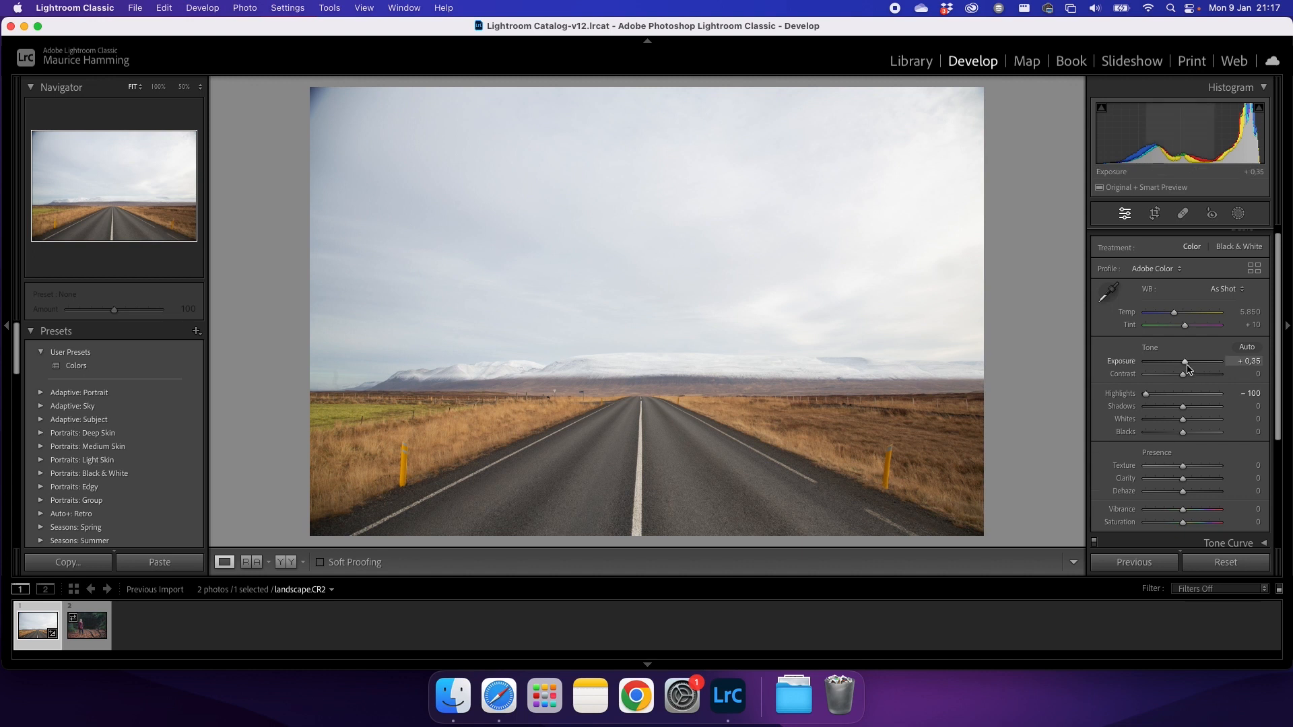
drag(1185, 366, 1182, 367)
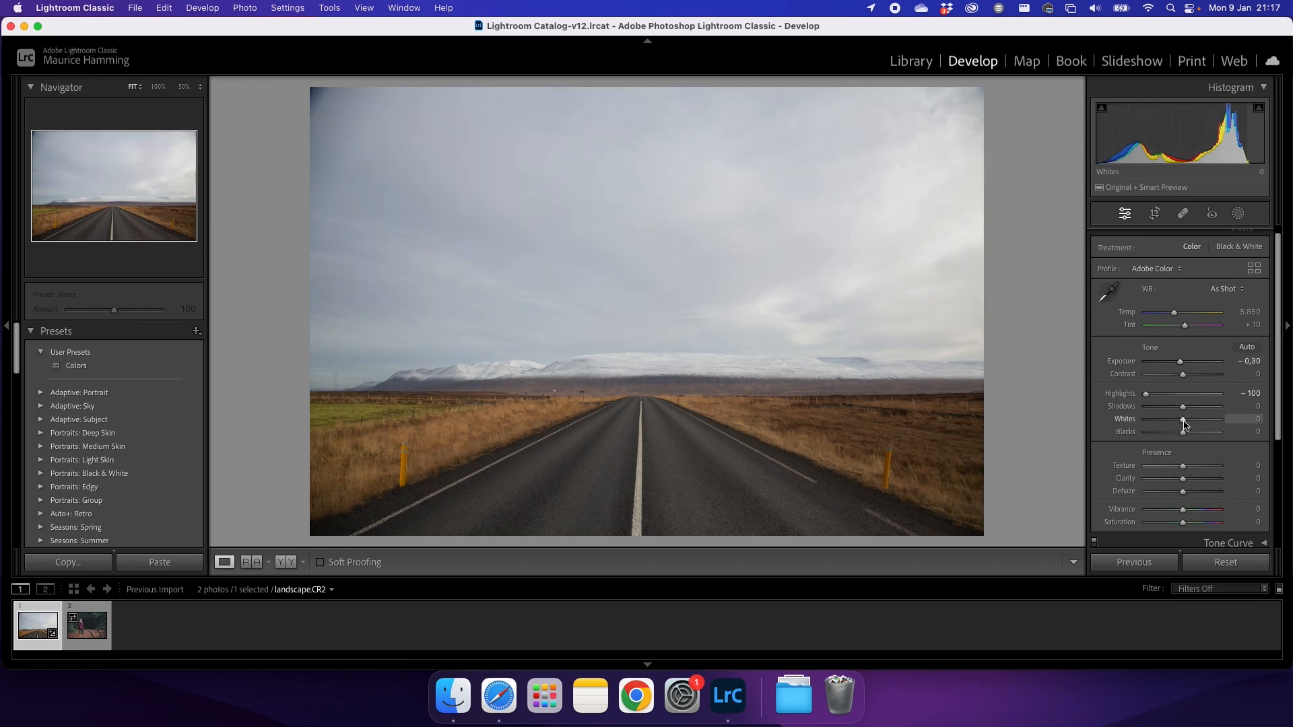
Refine the landscape photo's tone with Shadows at +30, Whites at −22 and Contrast at +29, leaving Blacks at 0.
drag(1187, 415, 1198, 415)
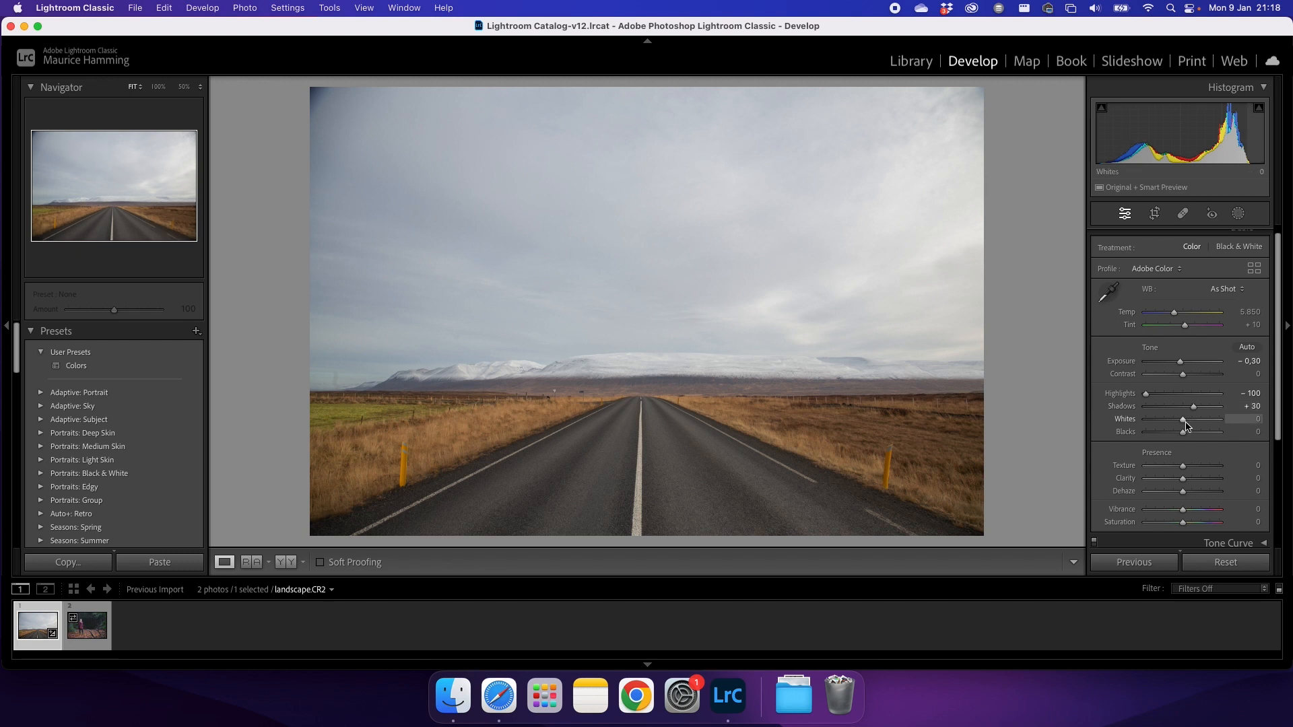
mouse_move(1184, 422)
mouse_down()
mouse_move(1190, 436)
mouse_move(1177, 435)
mouse_up()
double_click(1176, 435)
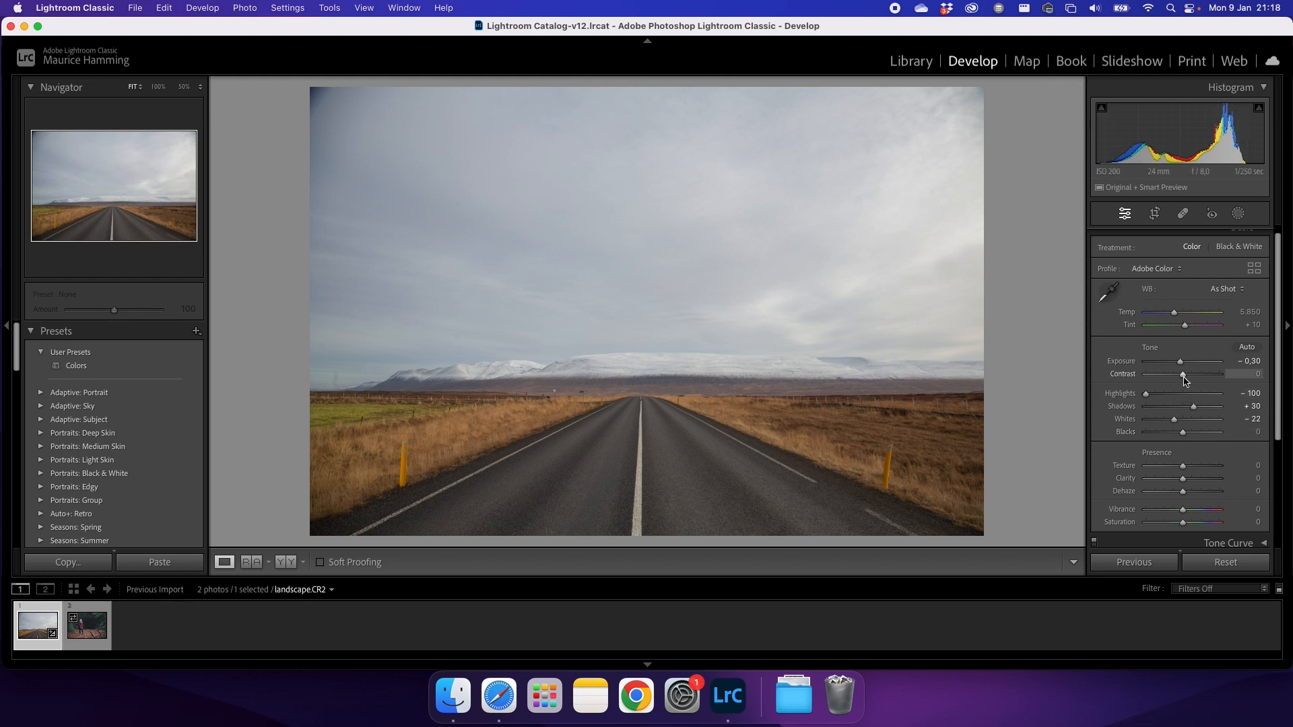
drag(1183, 374, 1194, 381)
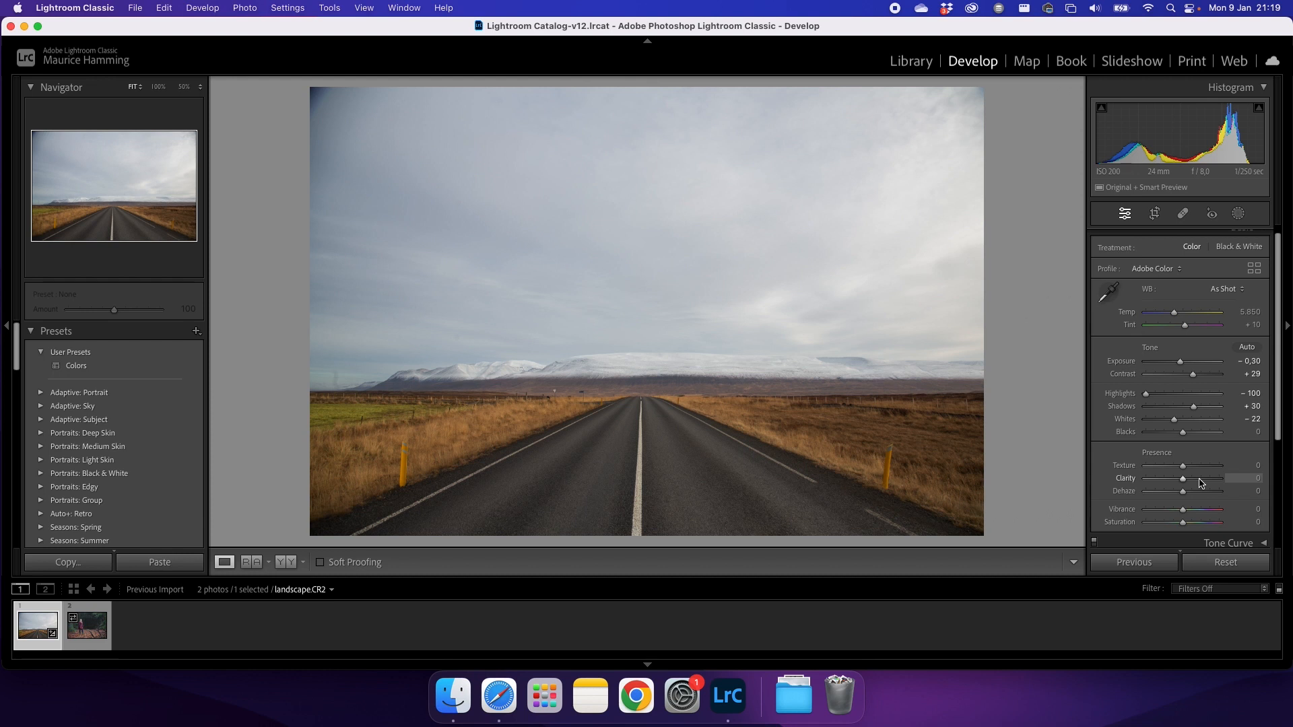
Try Texture values of +32 and +27 while checking the grass up close, and restore Texture to 0.
drag(1185, 467, 1199, 473)
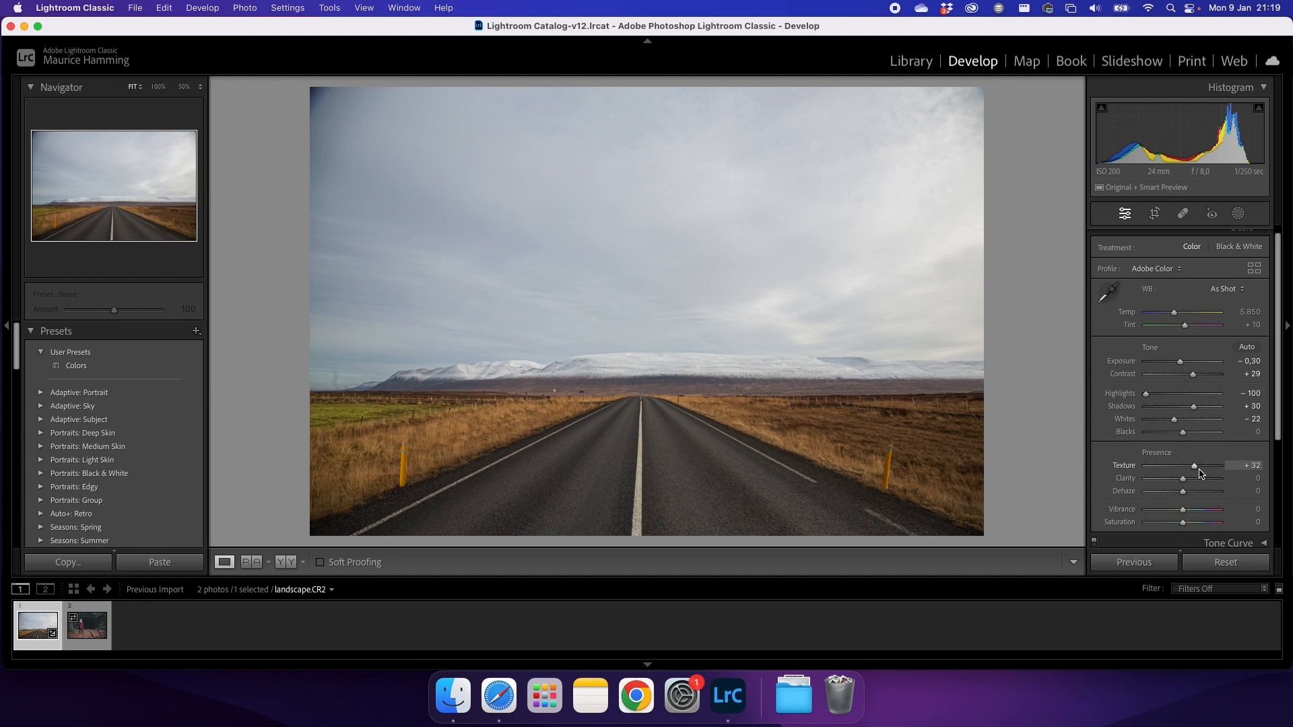
click(823, 447)
drag(828, 441, 787, 396)
key(super+equal)
key(super+equal)
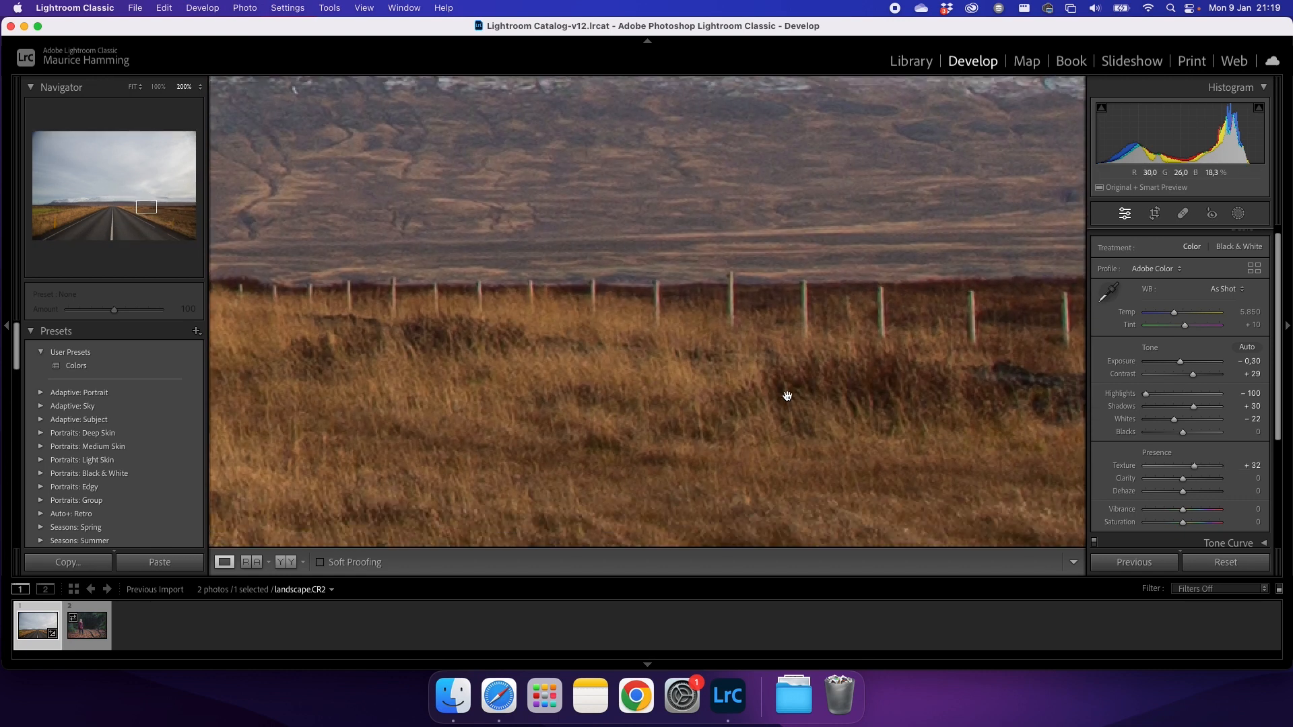
drag(1195, 471, 1192, 472)
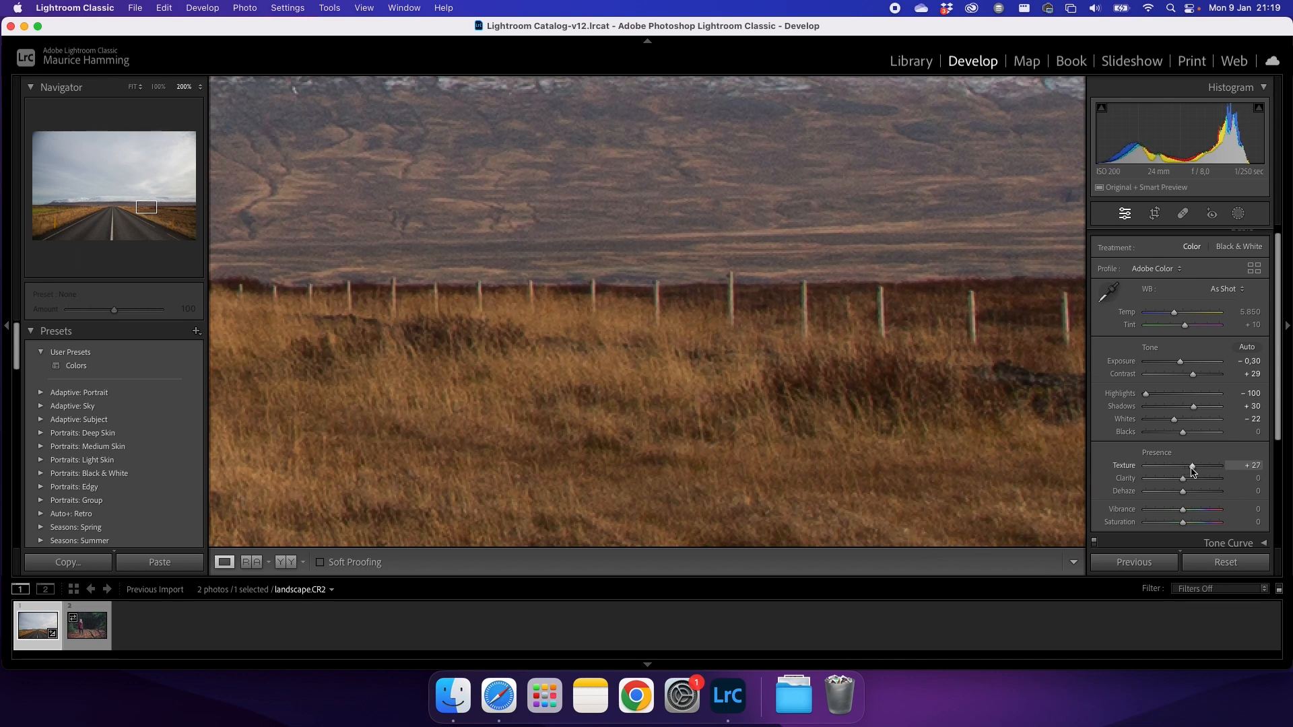
double_click(1192, 471)
Set the landscape photo's Clarity to +27 and Dehaze to +20.
mouse_move(1186, 483)
mouse_down()
mouse_move(1209, 484)
mouse_move(1187, 486)
mouse_up()
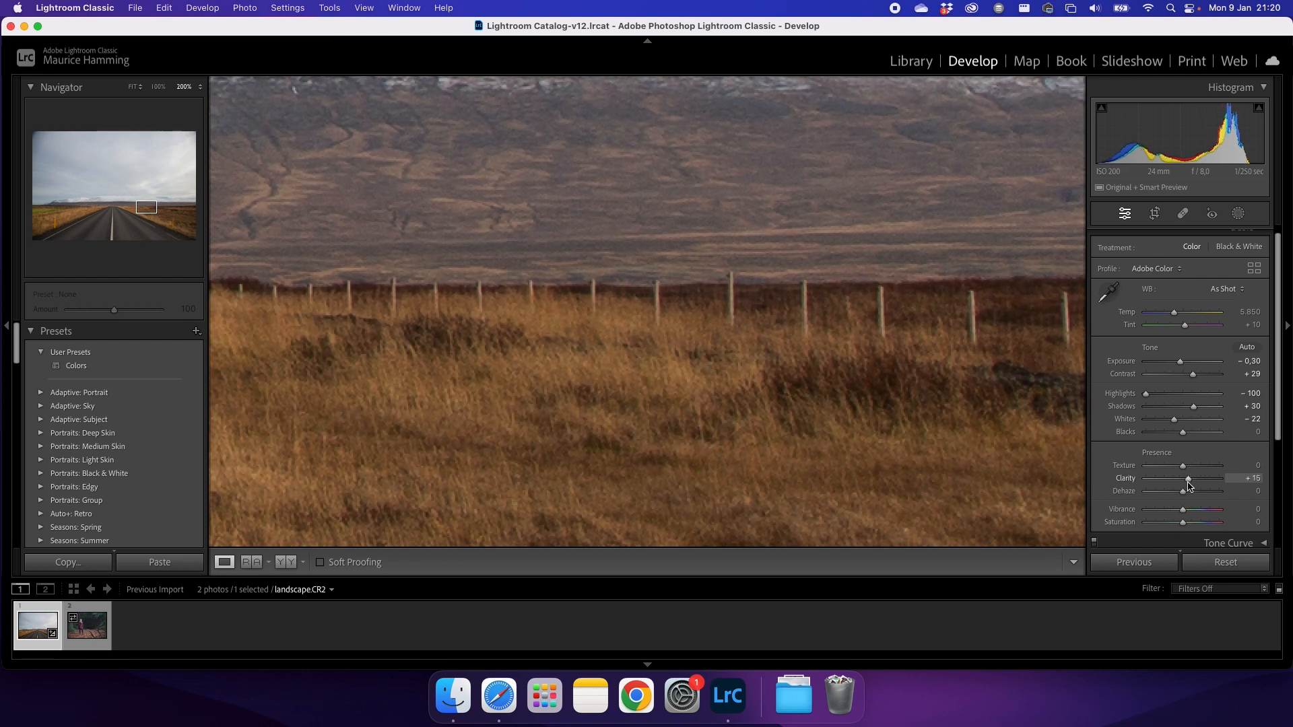
double_click(1188, 485)
click(712, 428)
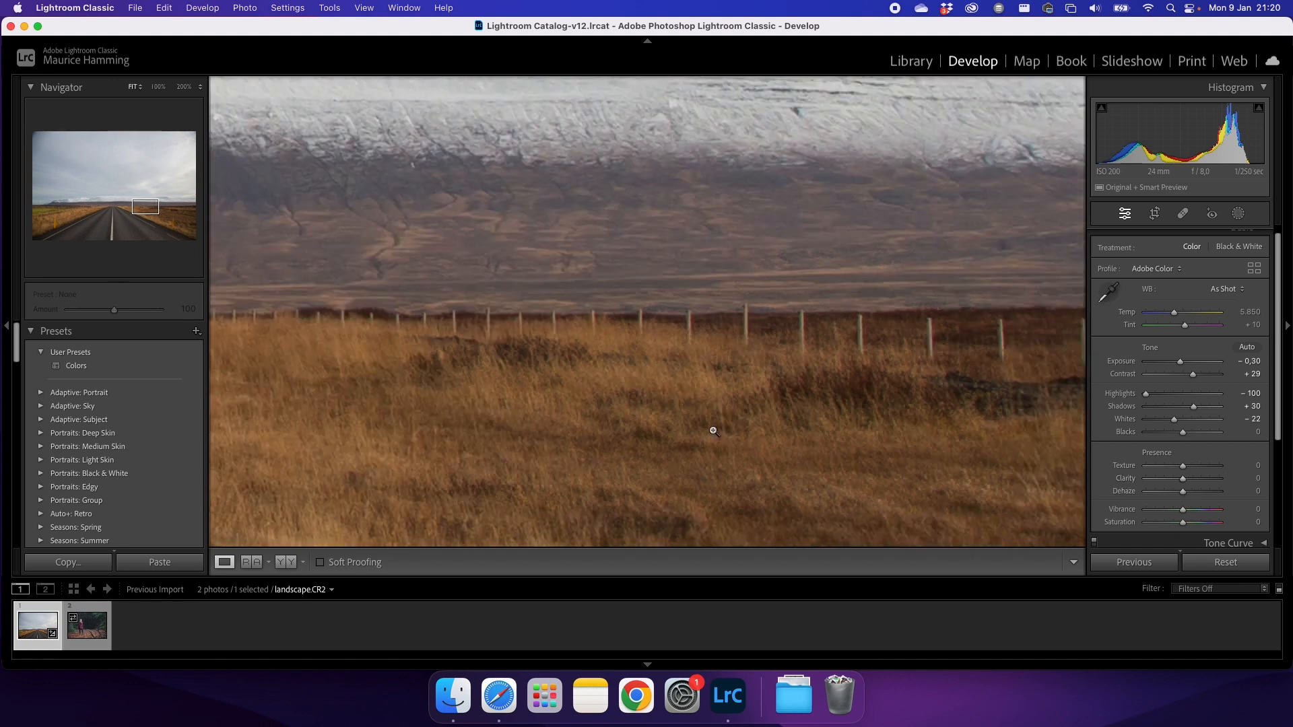
click(1194, 483)
drag(1194, 484, 1193, 483)
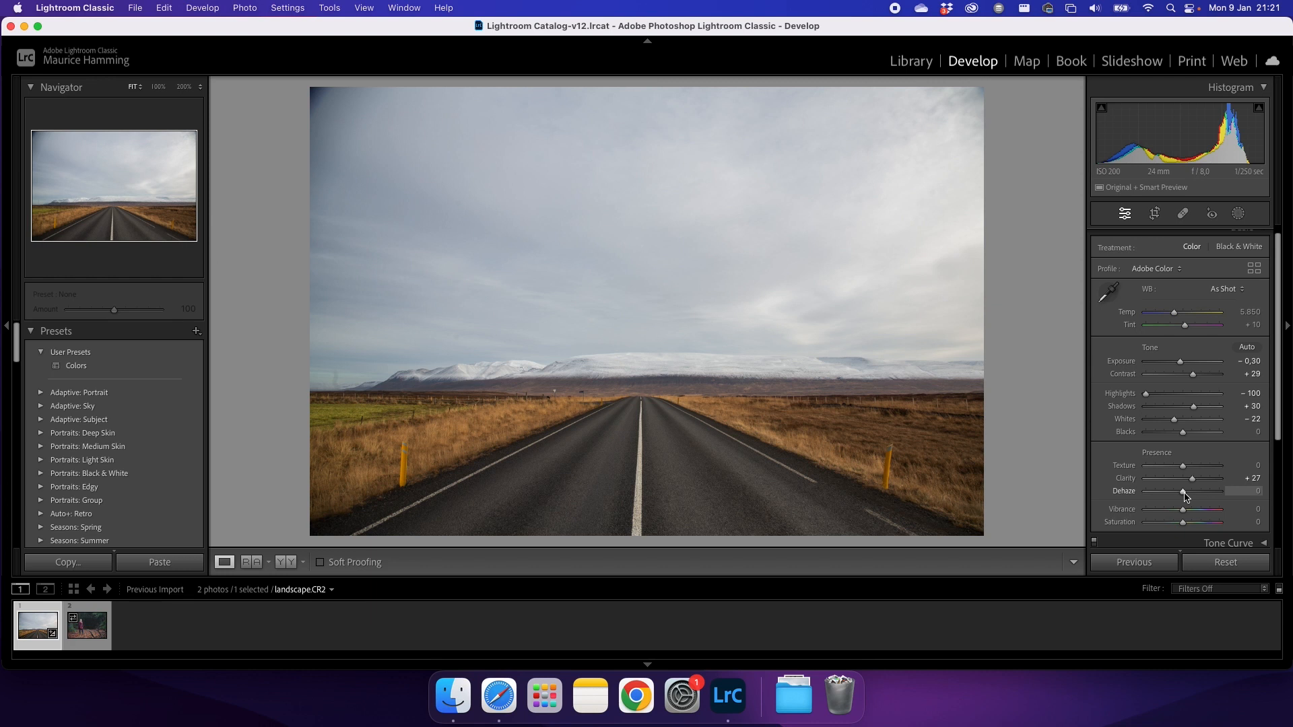
drag(1185, 497, 1186, 497)
drag(1185, 497, 1192, 497)
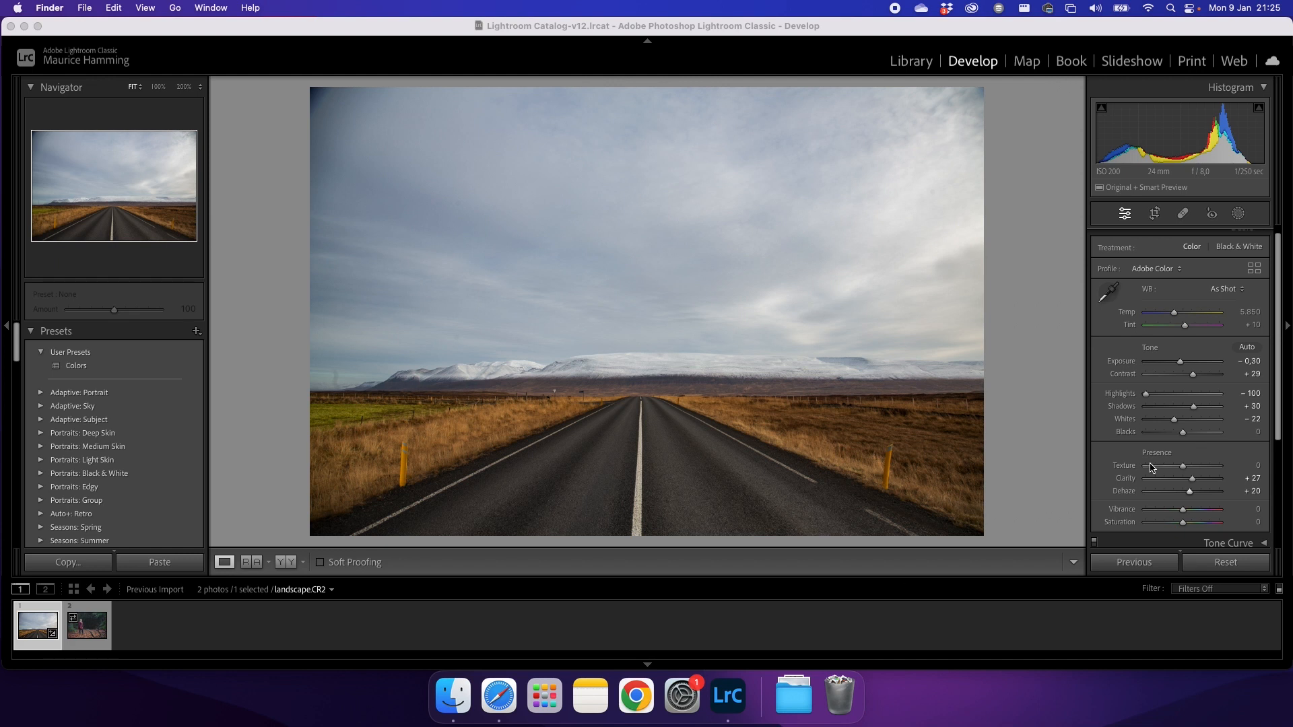
Crop the photo inward from its upper-left and upper-right corners at the Original aspect ratio, with the horizon near the lower-third gridline.
scroll(1151, 467, down, 5)
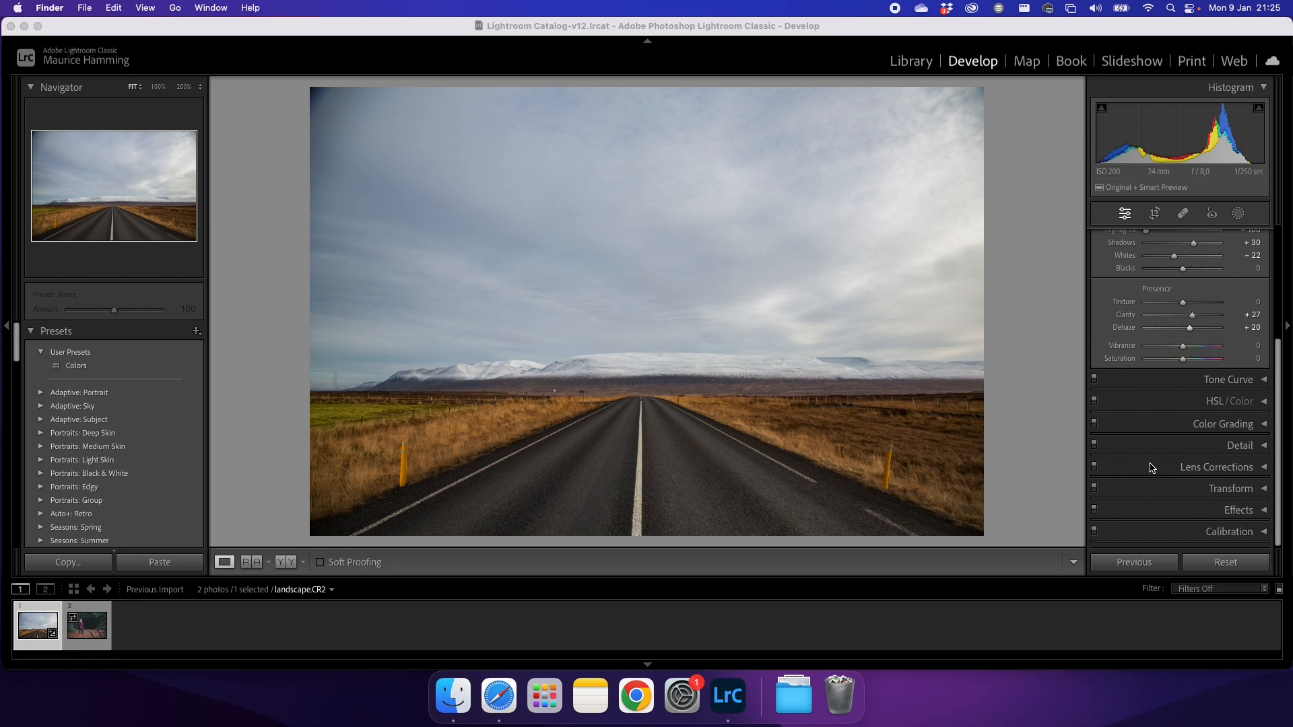
scroll(1151, 468, up, 5)
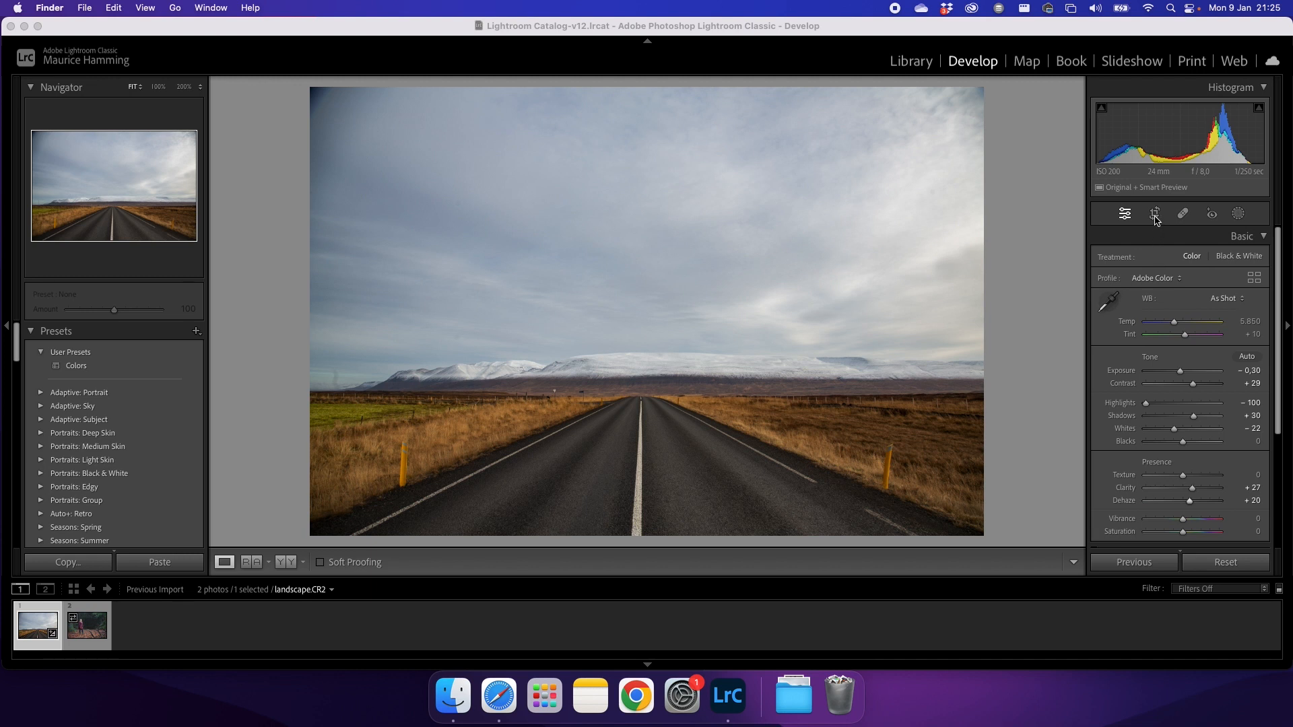
click(1155, 214)
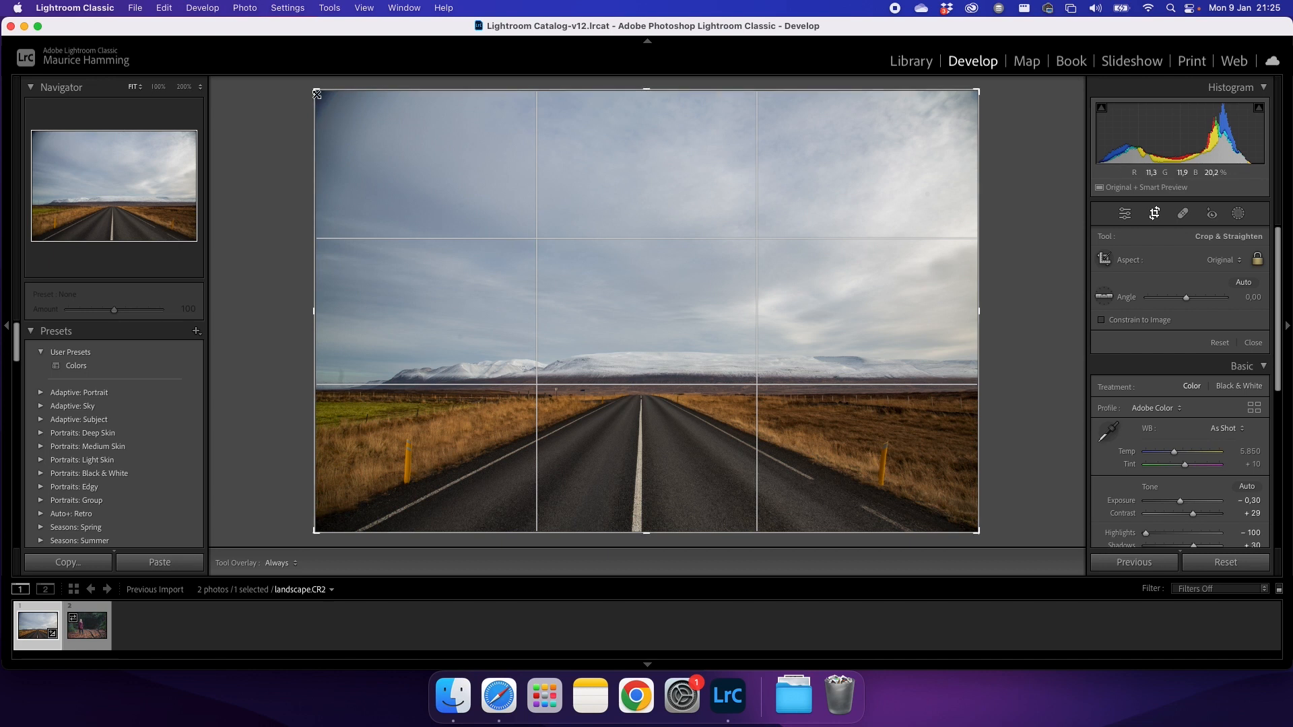
drag(314, 92, 339, 107)
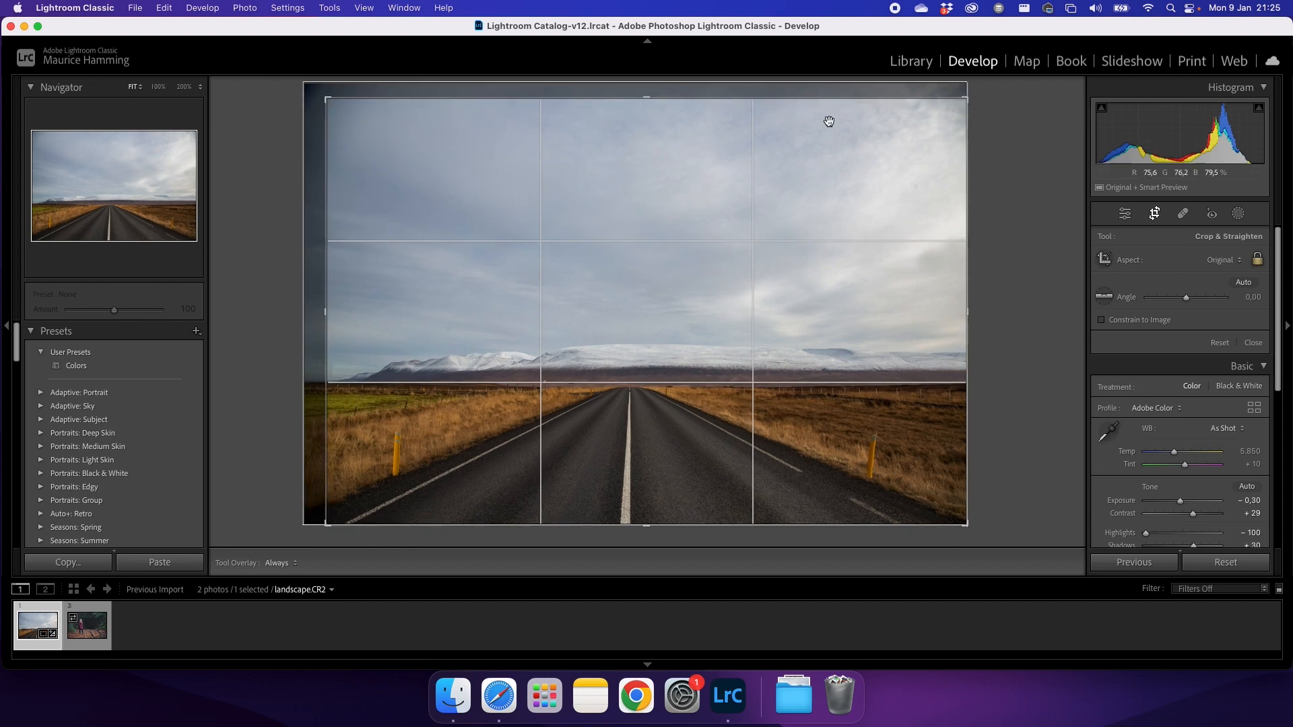
drag(964, 96, 919, 124)
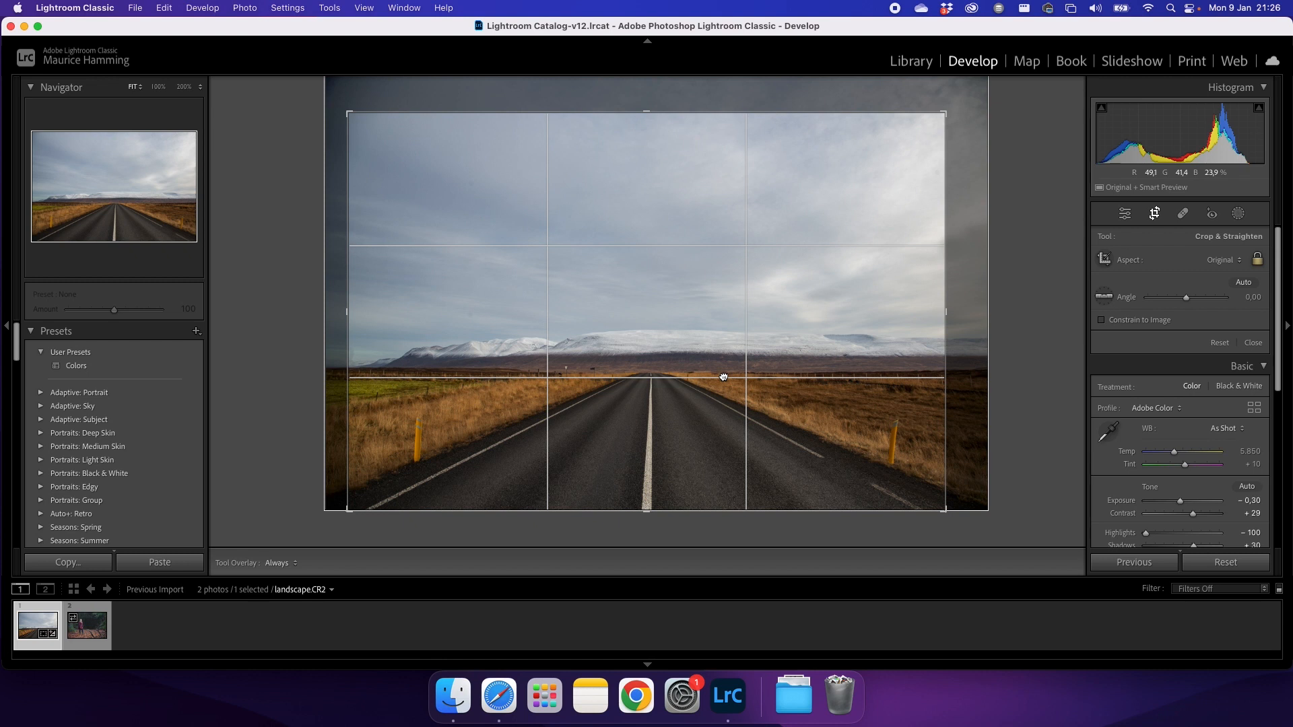
drag(724, 377, 723, 375)
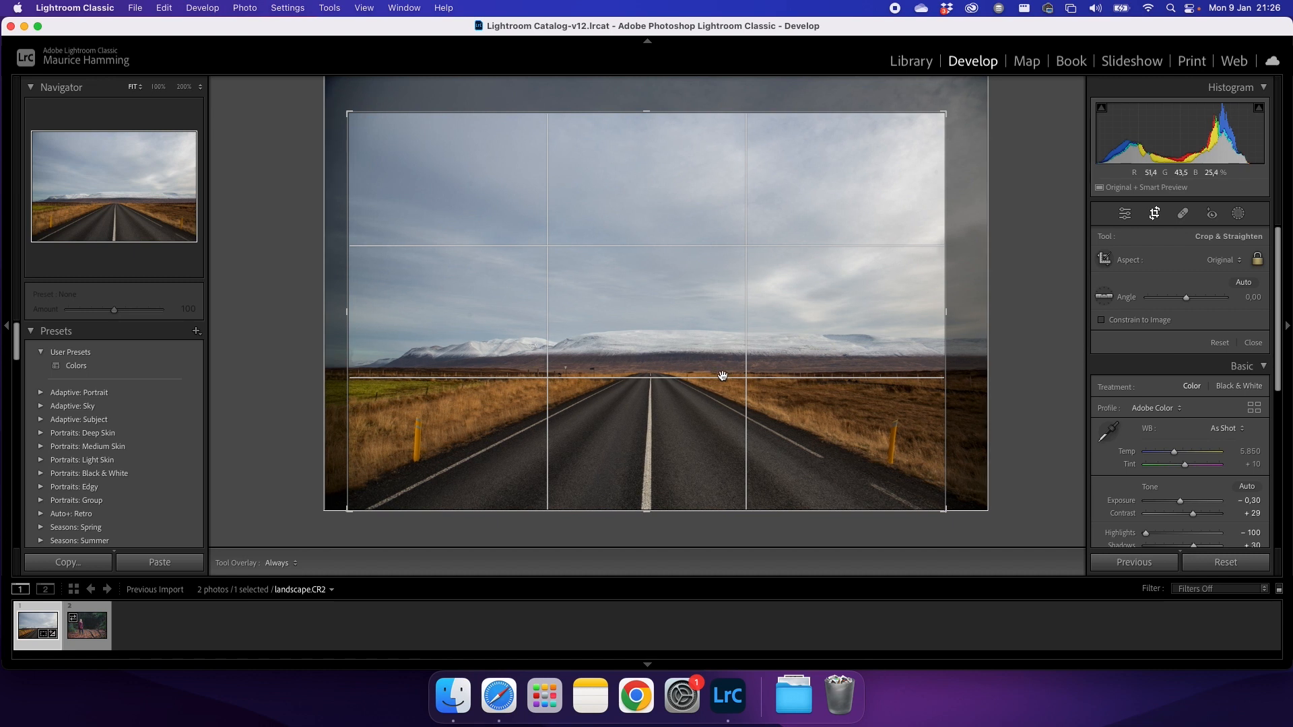
click(1155, 214)
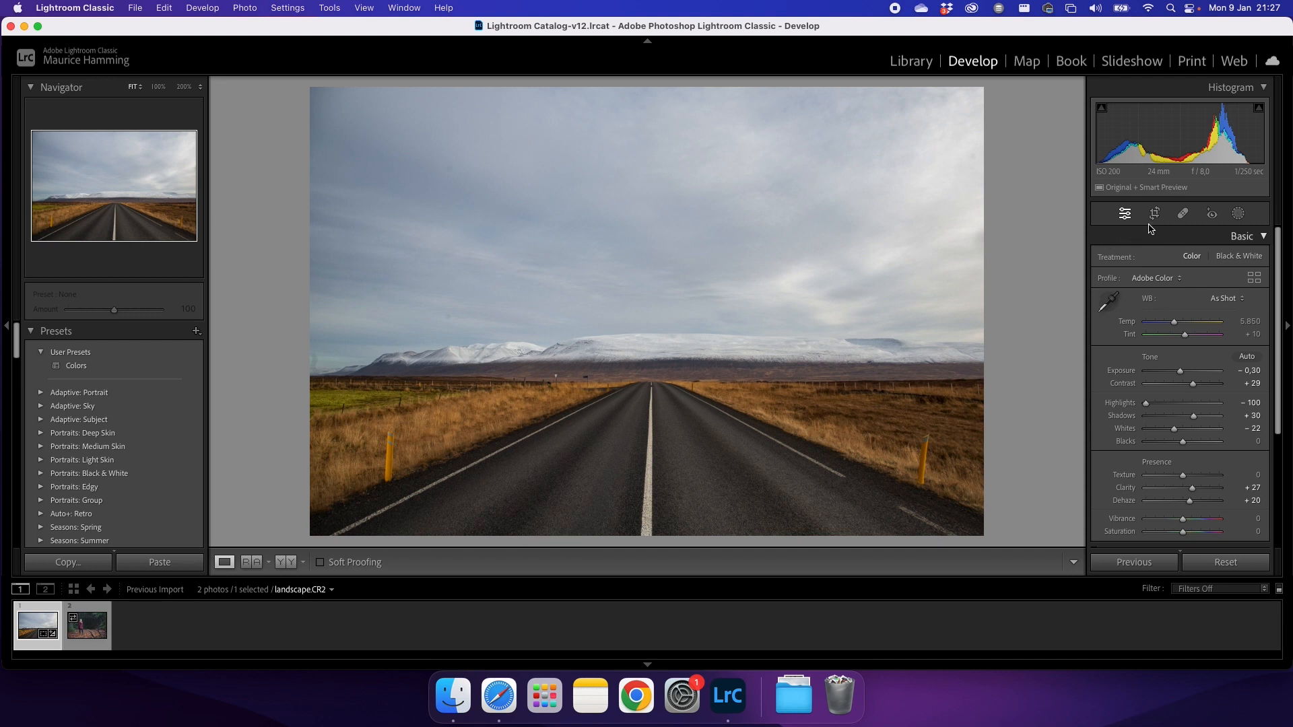
Try 1 x 1 and 16 x 9 crop ratios and a rotated crop angle on the landscape photo, undoing each change.
click(1155, 216)
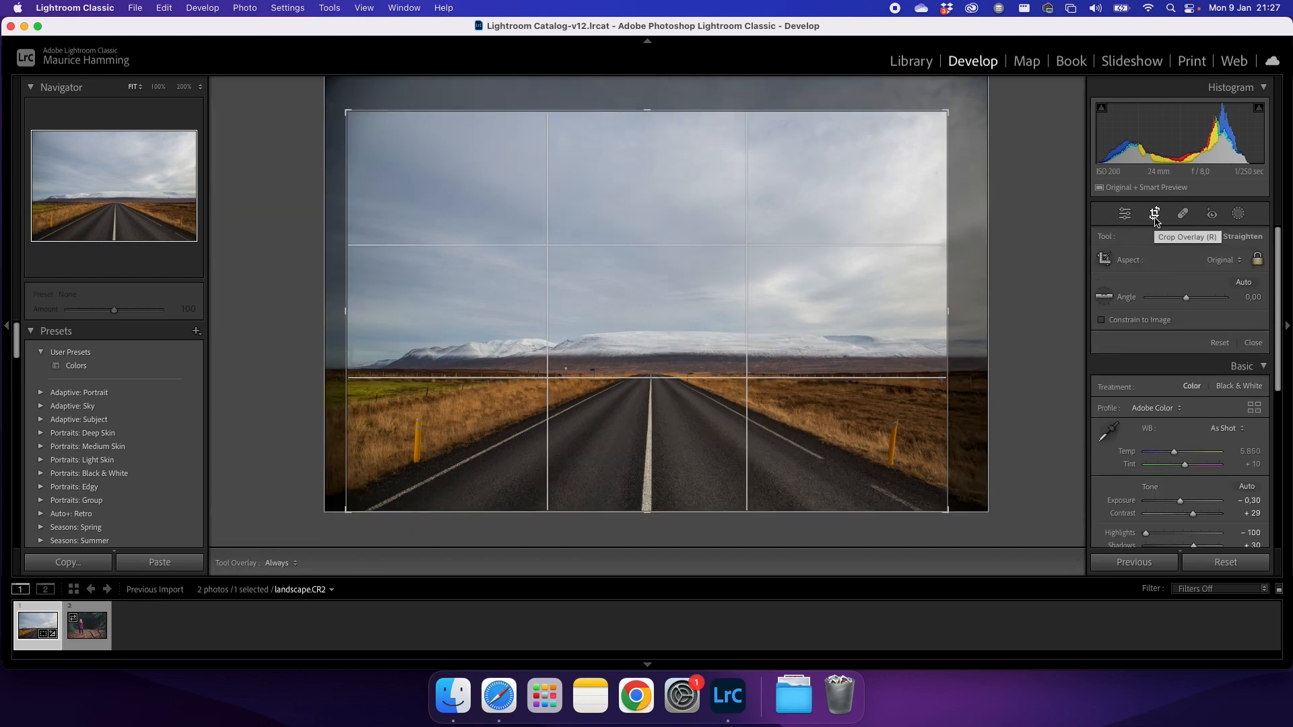
click(1233, 262)
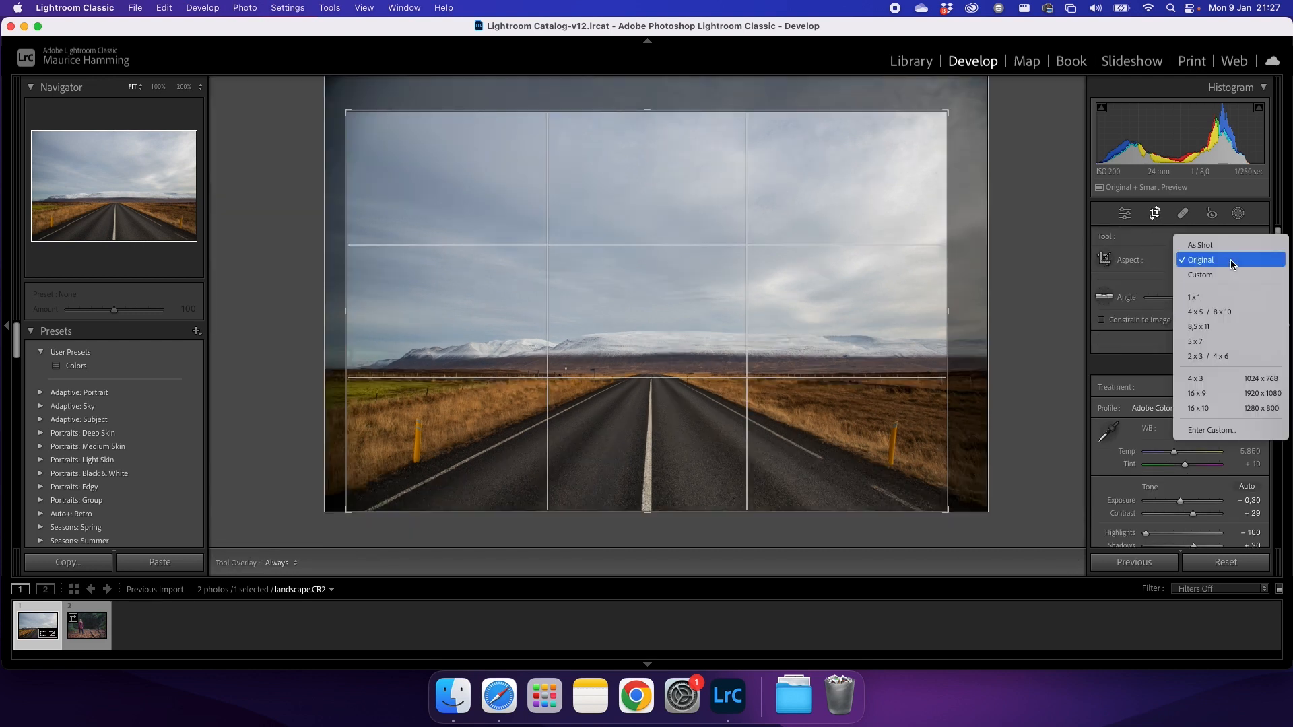
click(1212, 301)
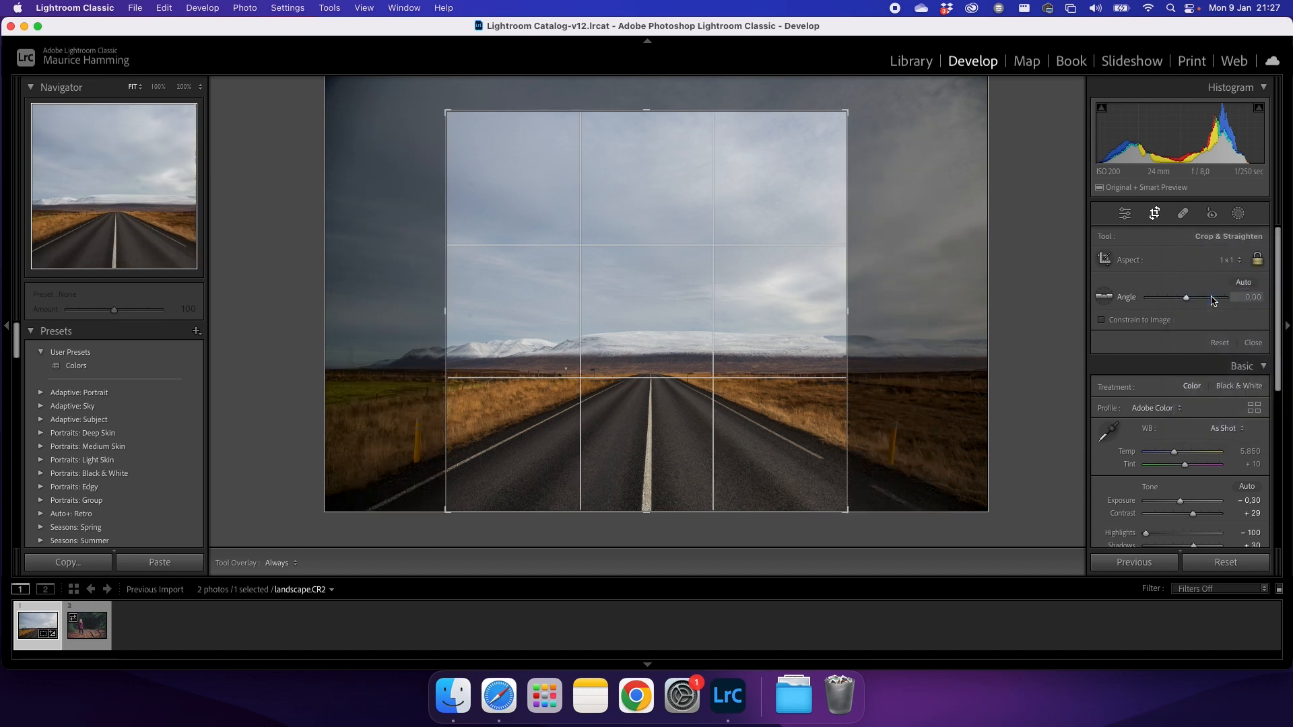
click(1235, 265)
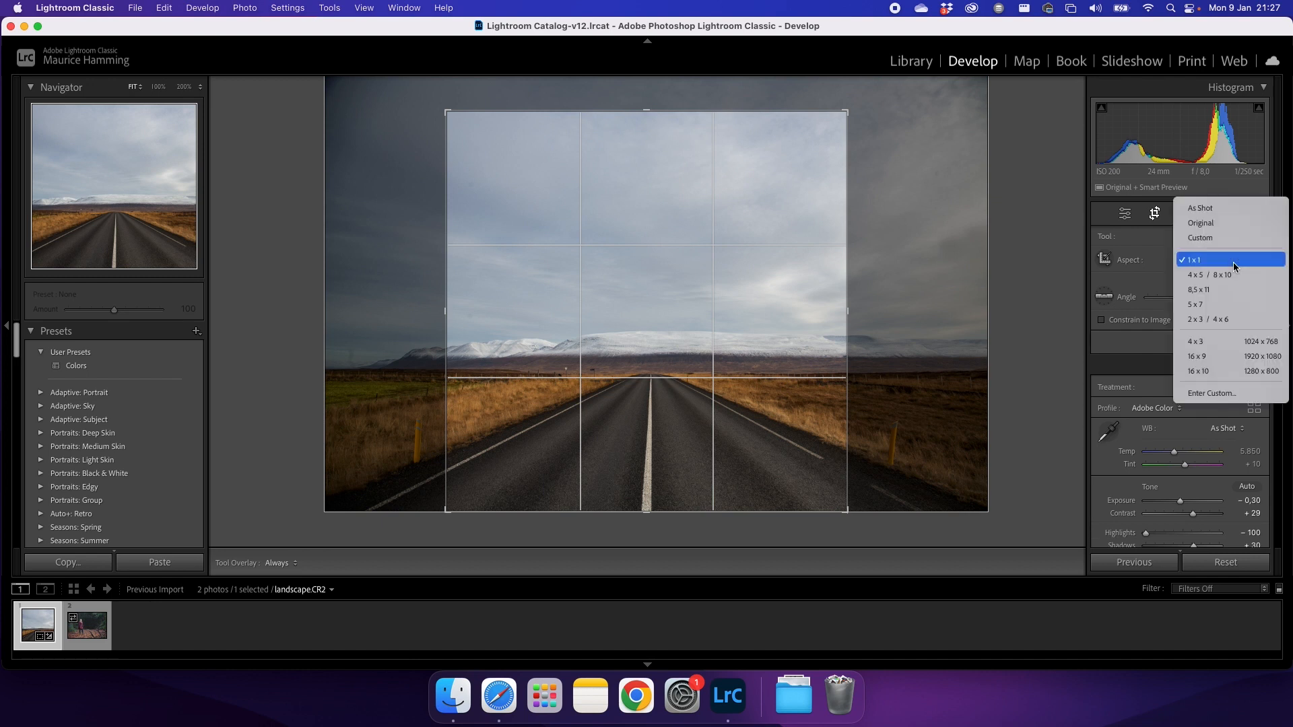
click(1215, 357)
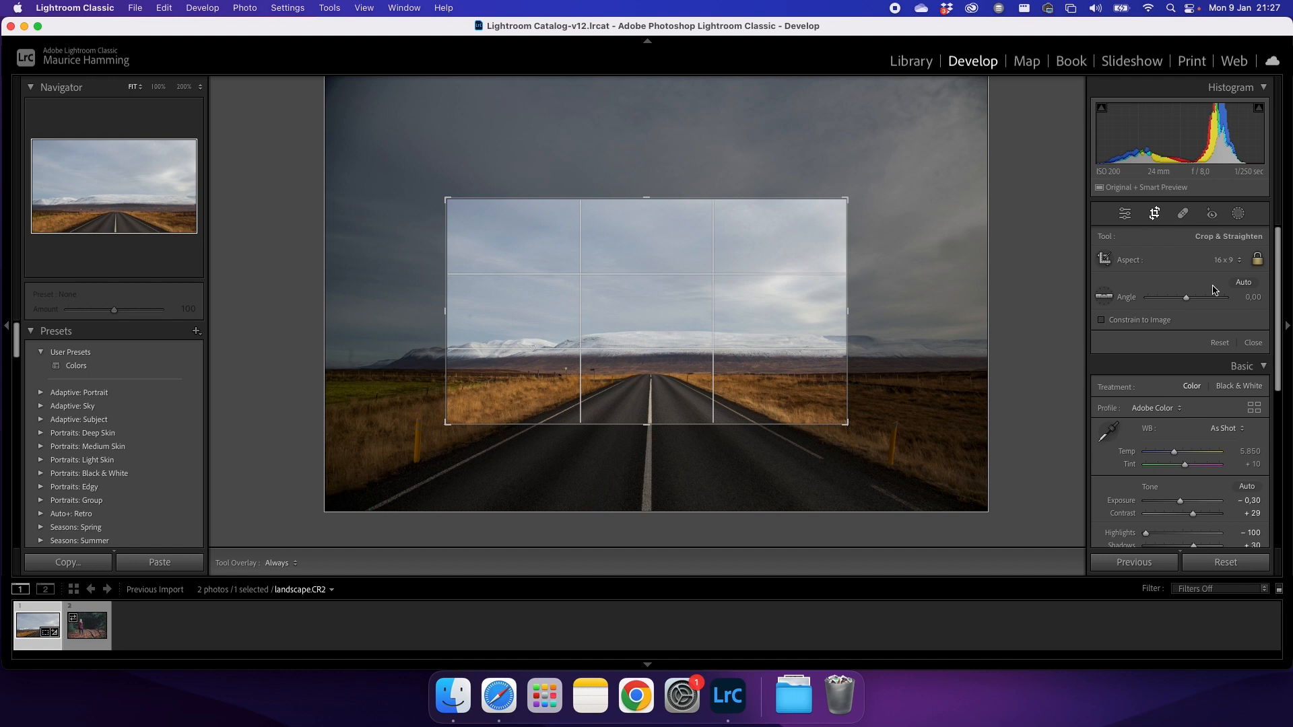
key(super+z)
key(super+z)
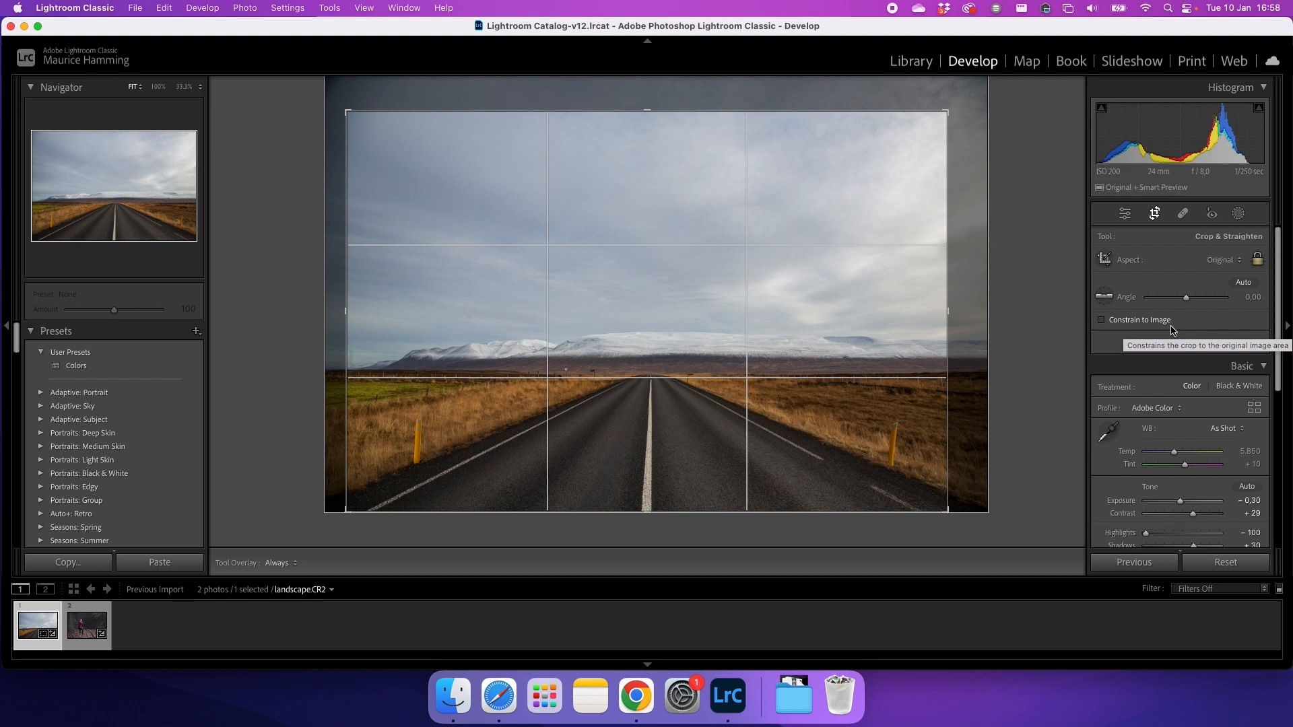
drag(1186, 300, 1198, 305)
key(super+z)
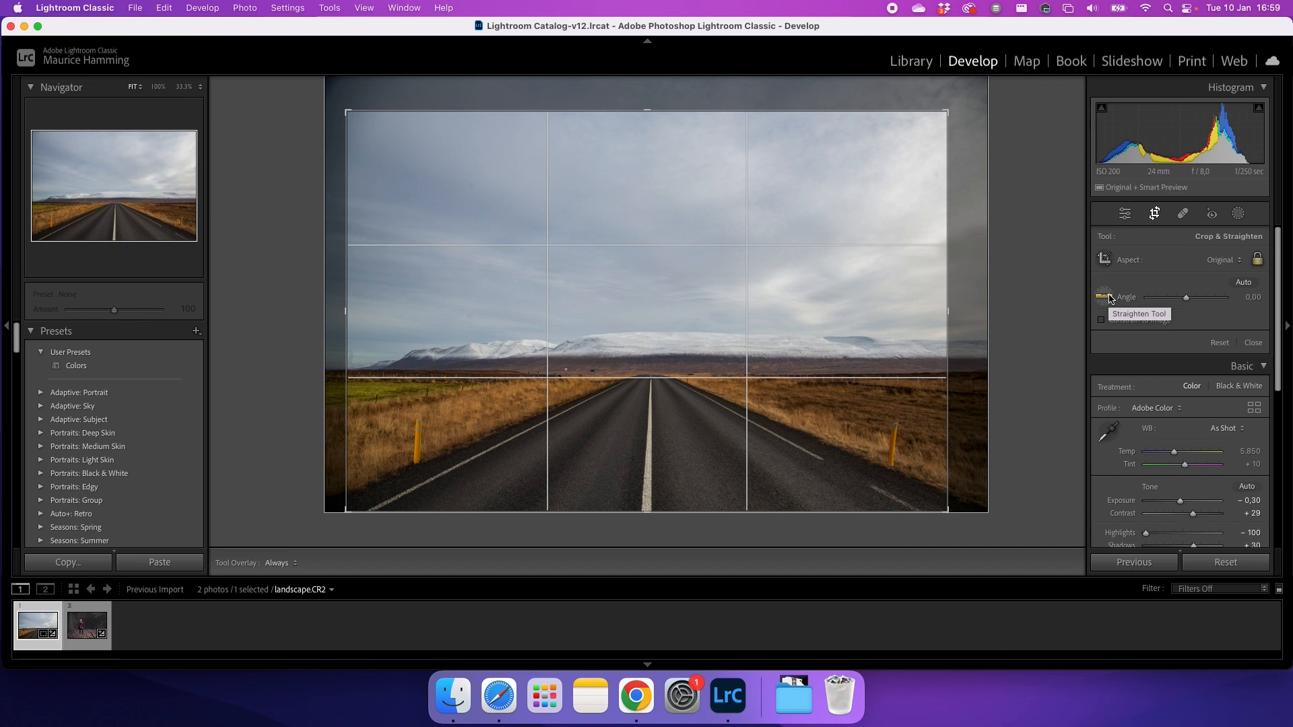
Remove the two yellow roadside posts from the landscape photo using Content-Aware Remove with a brush size of 55.
click(1183, 214)
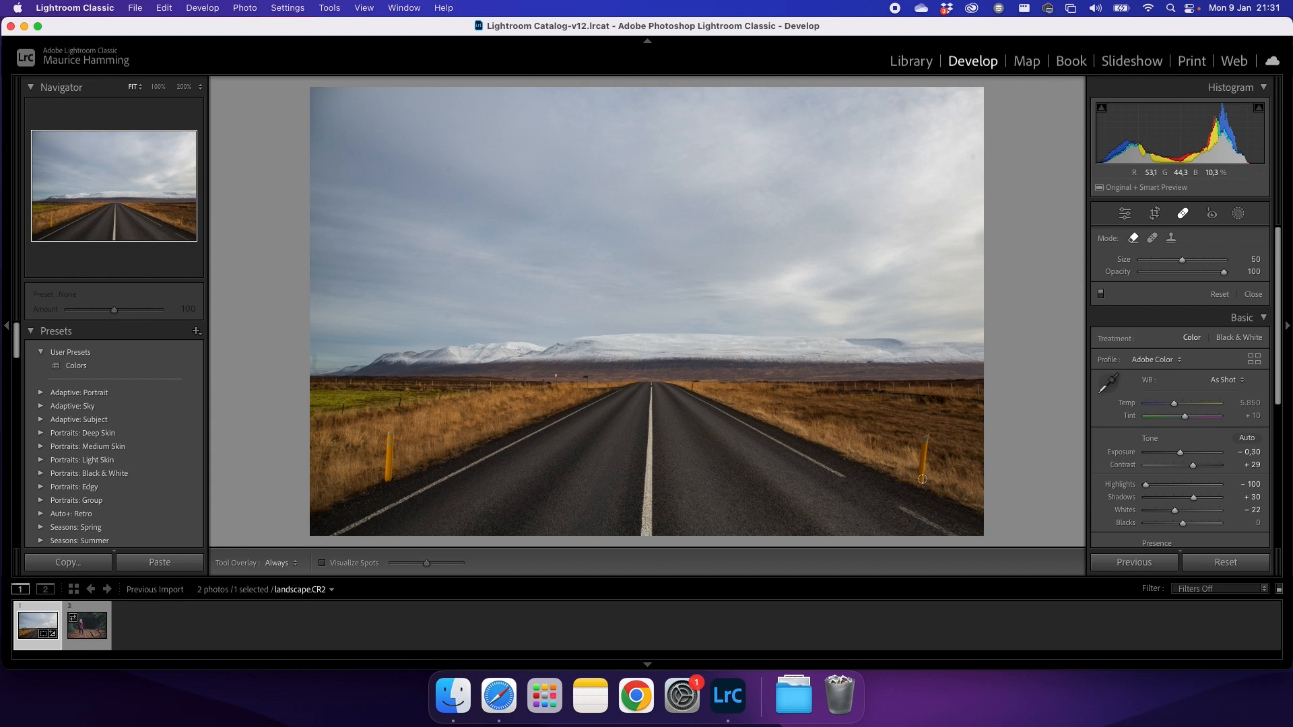
drag(1182, 261, 1187, 264)
drag(921, 483, 927, 439)
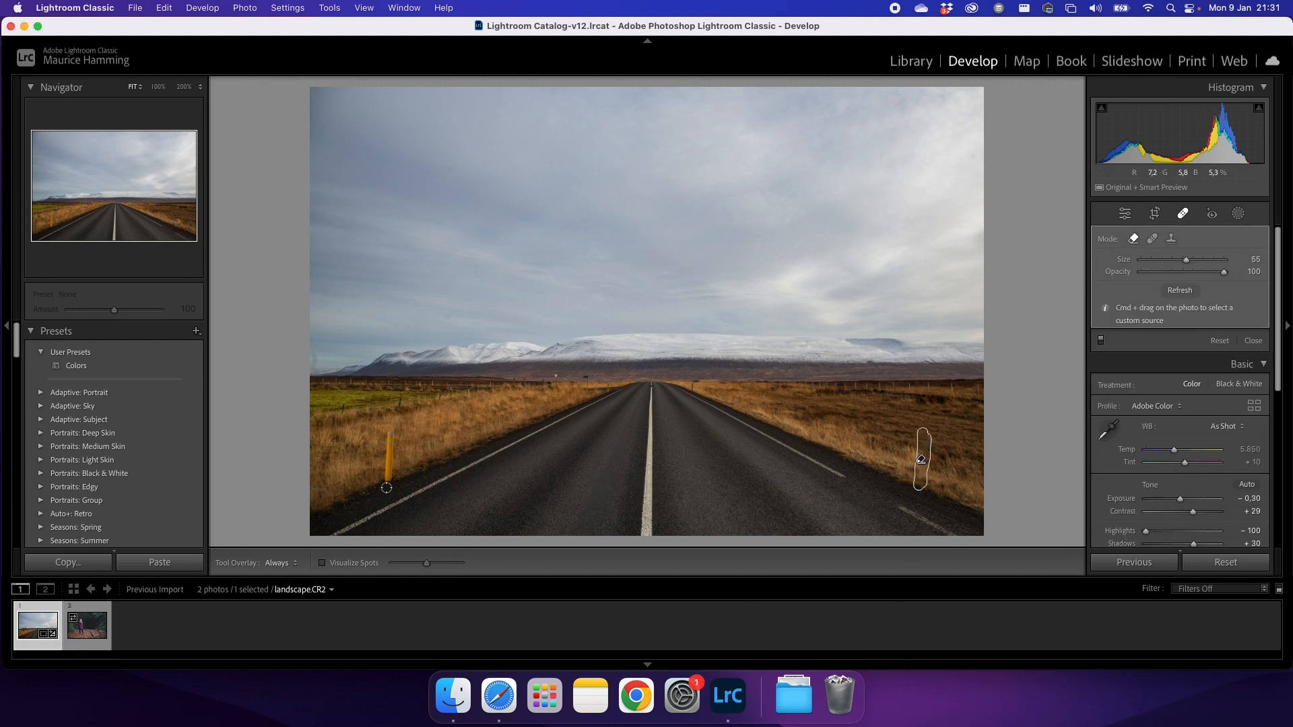
mouse_move(389, 476)
mouse_down()
mouse_move(387, 426)
mouse_move(387, 487)
mouse_up()
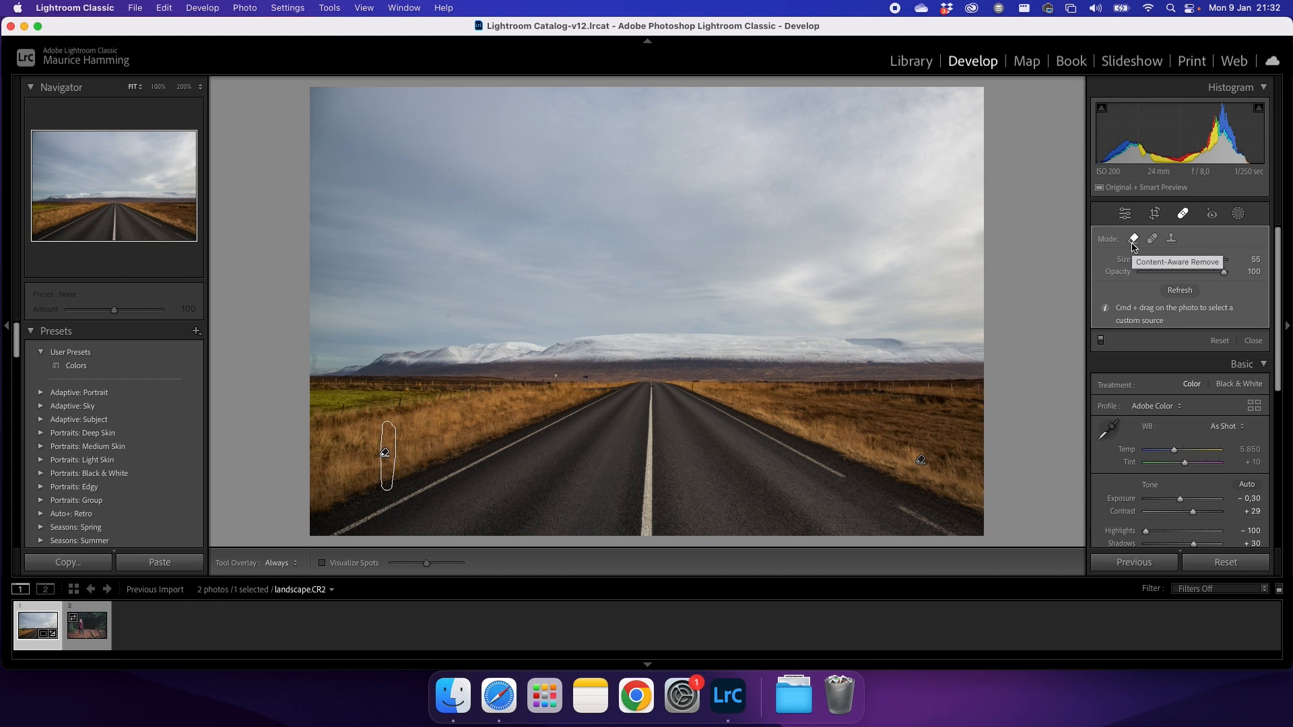
click(1212, 215)
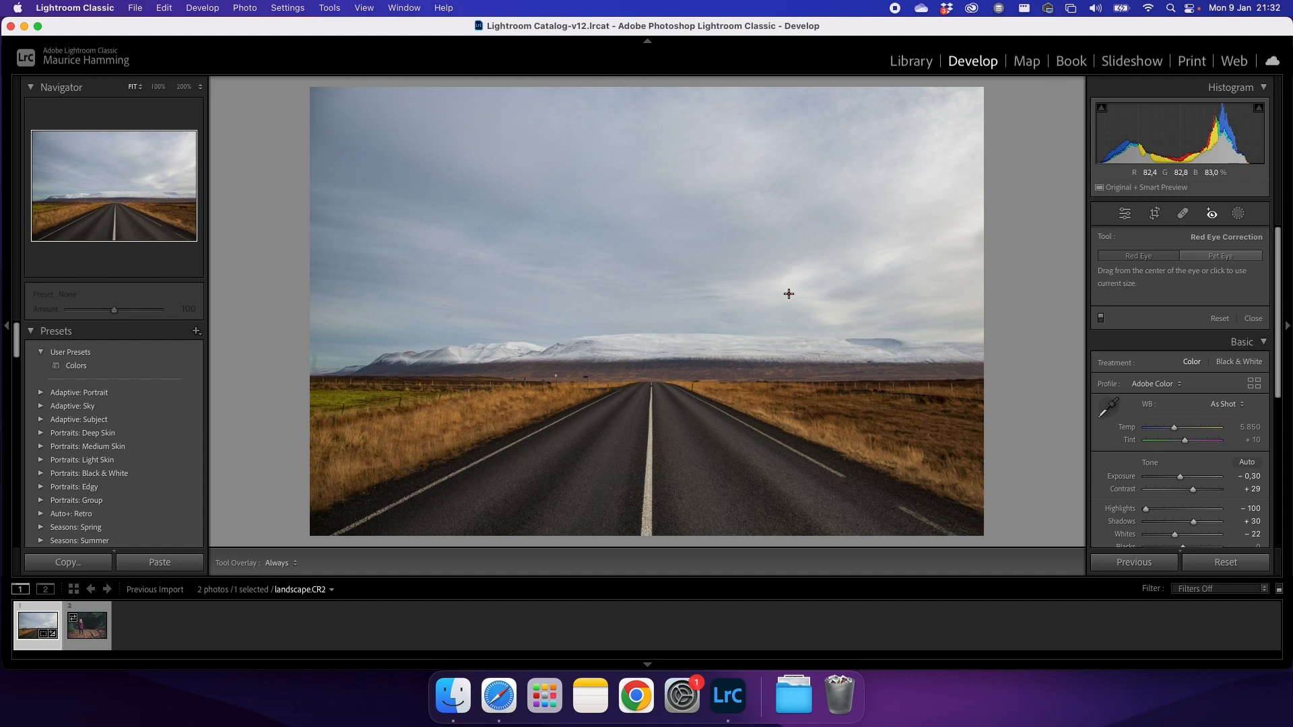
Create a sky mask on the landscape photo and set its Exposure to −0,78 and Contrast to 44.
click(1237, 214)
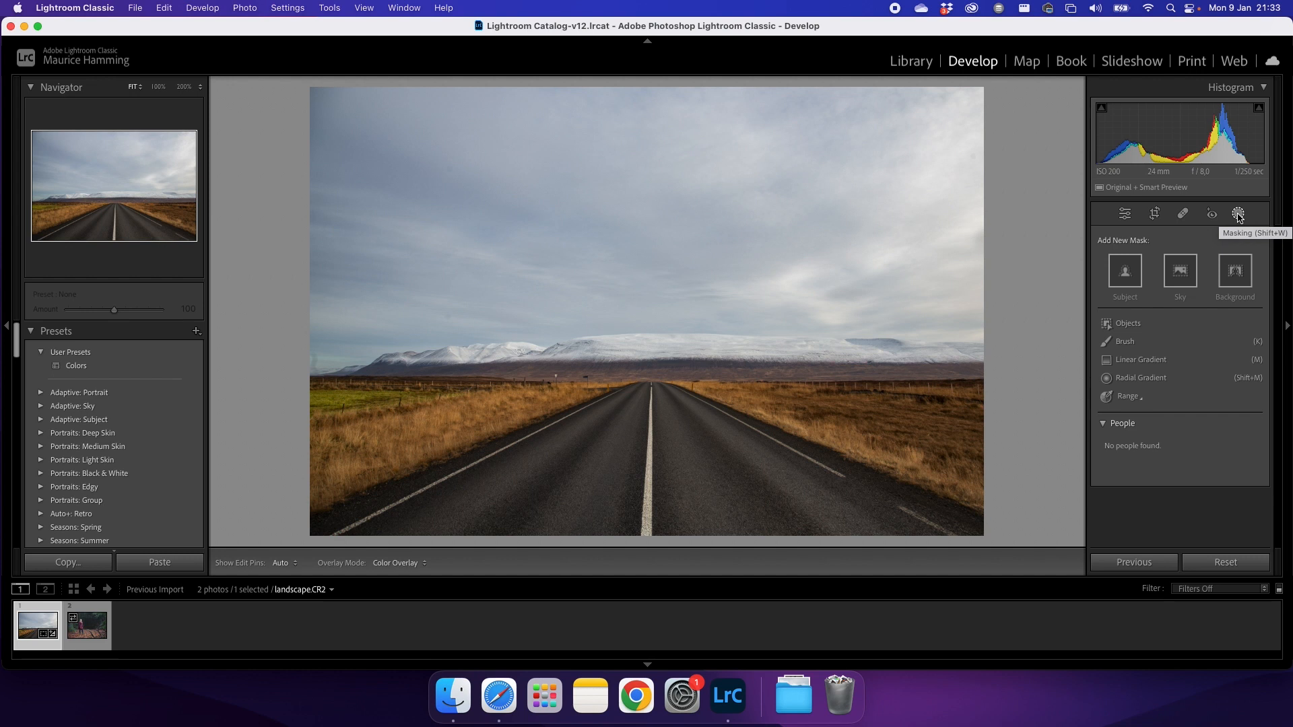
click(1183, 286)
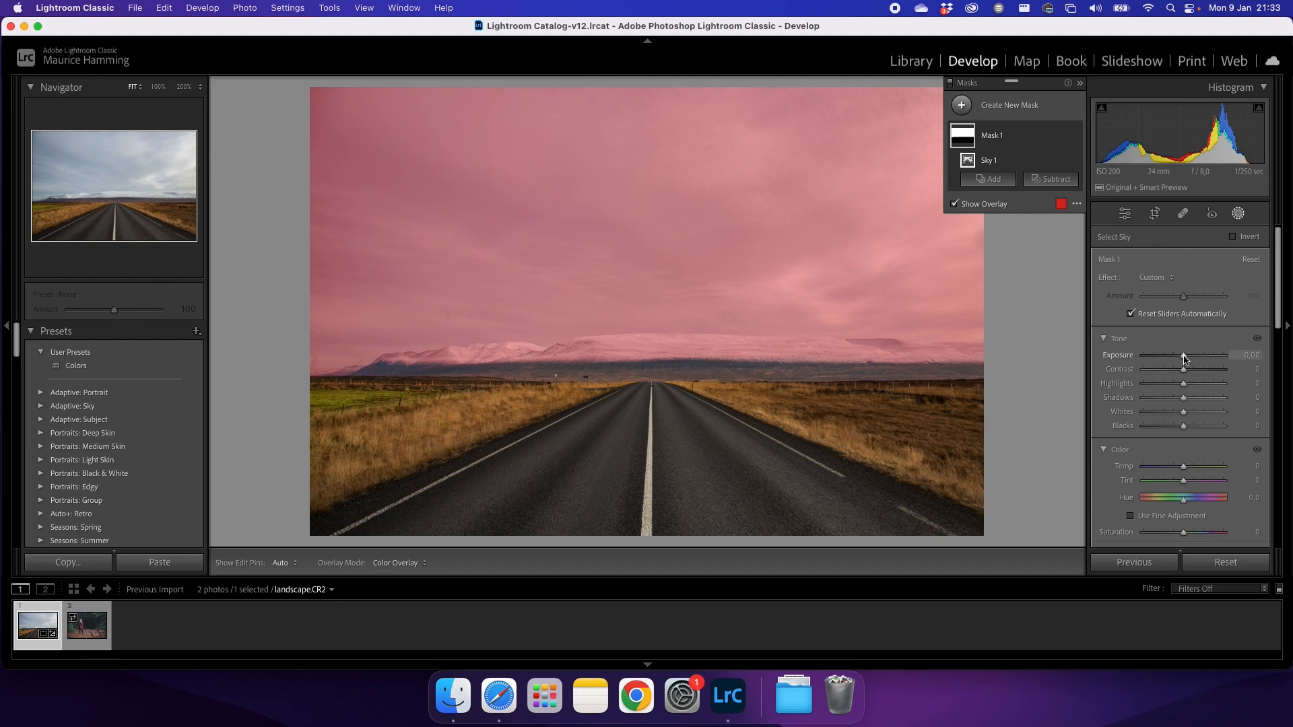
drag(1185, 362, 1177, 359)
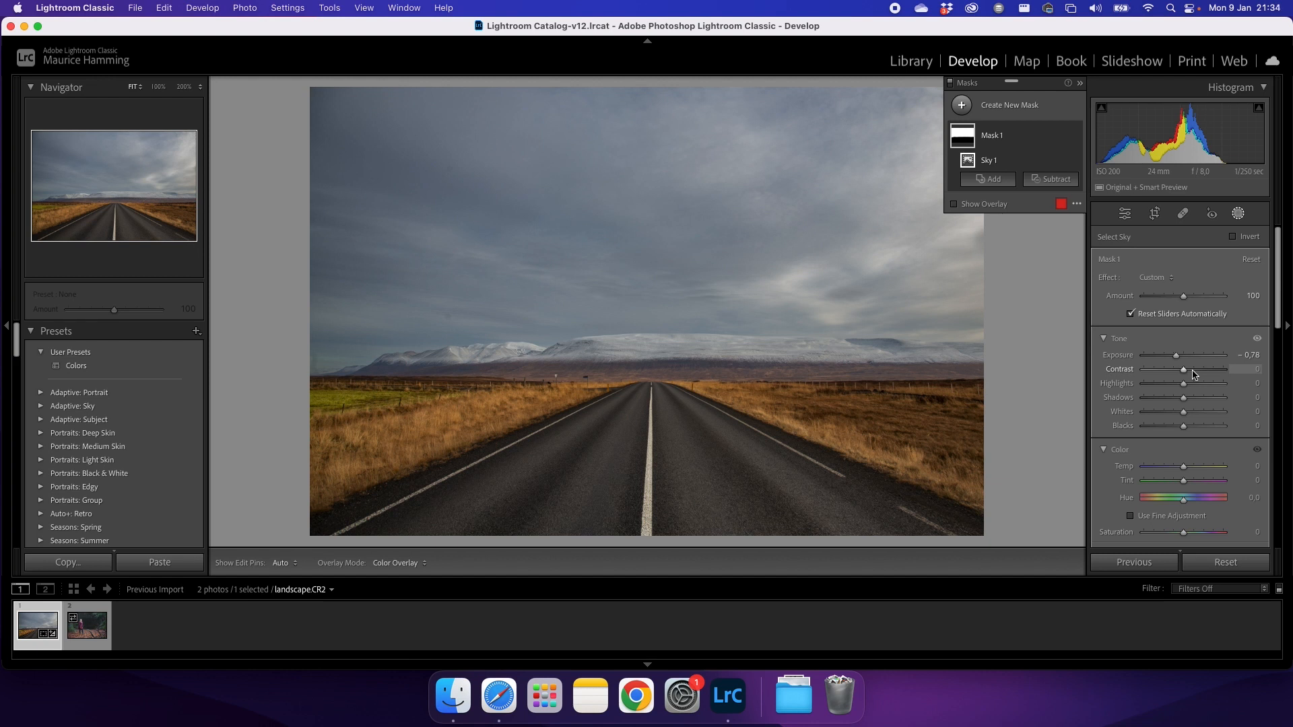
drag(1193, 374, 1203, 374)
Make the masked sky more dramatic with Clarity at 95, Highlights at 73 and Dehaze at 42.
scroll(1189, 490, down, 3)
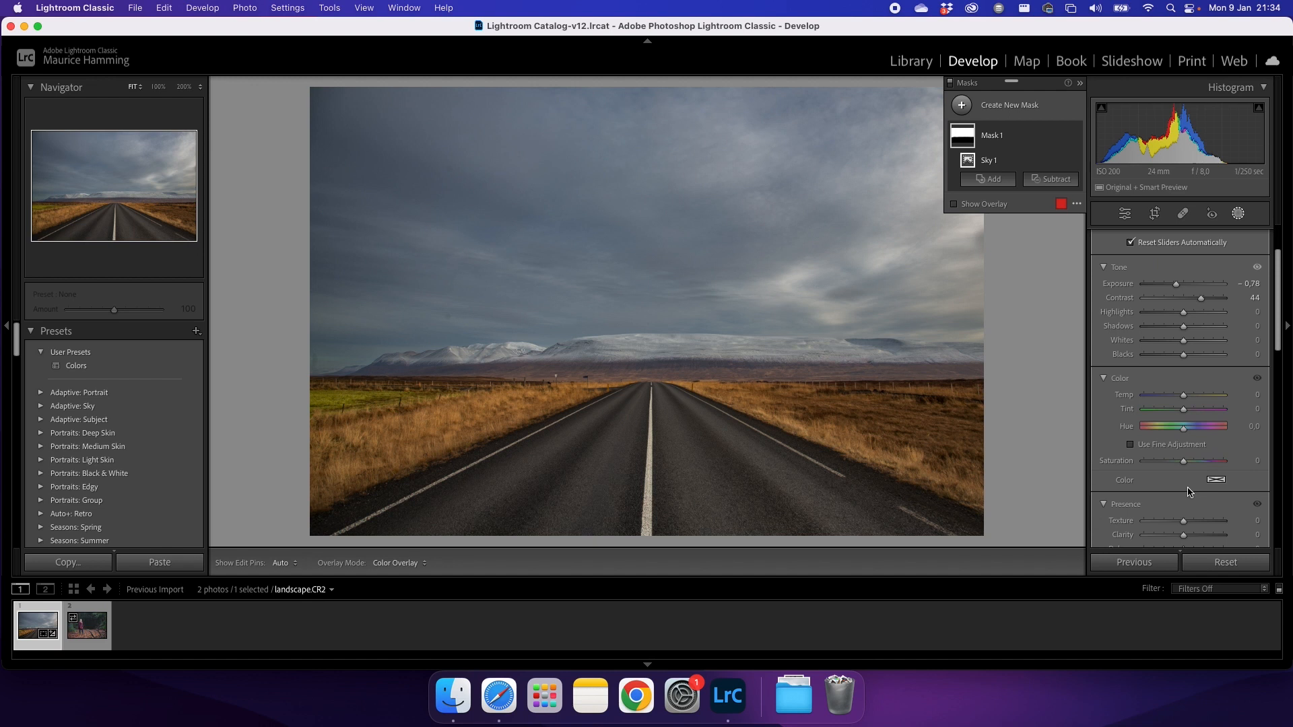
scroll(1176, 504, down, 1)
mouse_move(1199, 512)
mouse_down()
mouse_move(1222, 513)
mouse_move(1196, 533)
mouse_up()
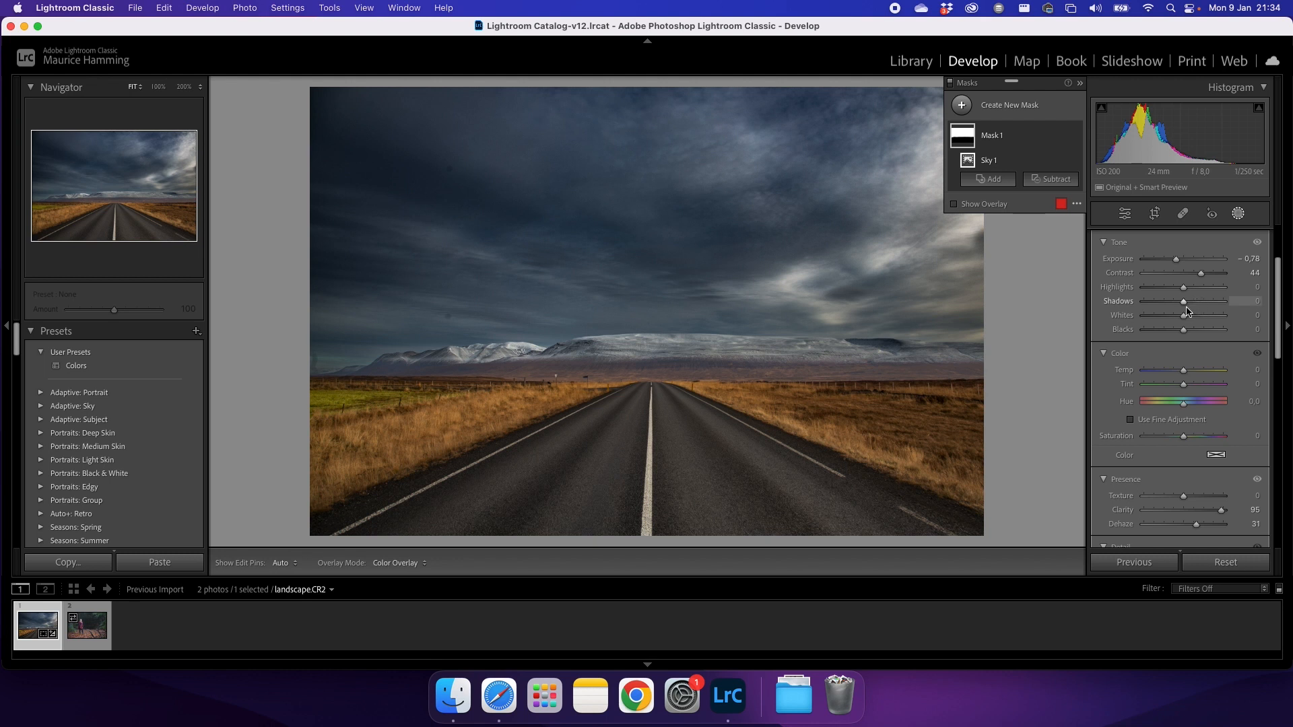
mouse_move(1193, 294)
mouse_down()
mouse_move(1214, 290)
mouse_move(1196, 304)
mouse_up()
double_click(1196, 304)
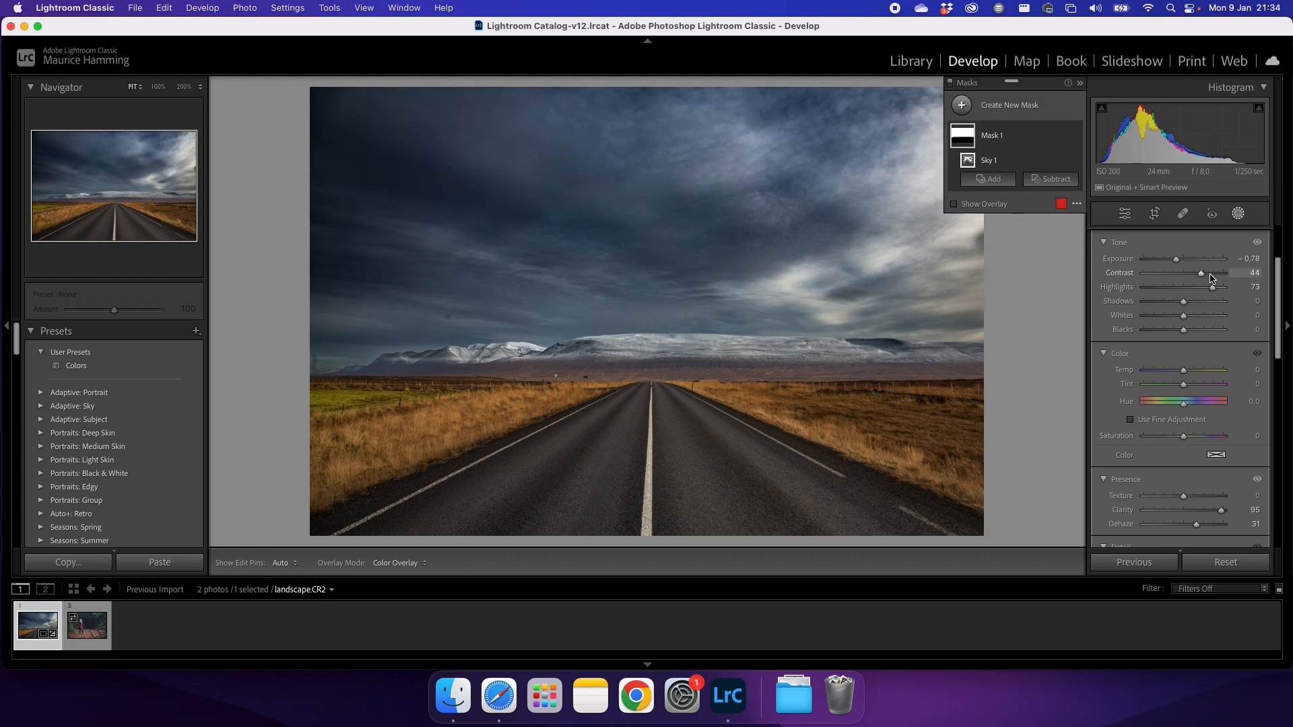
drag(1175, 262, 1176, 262)
scroll(1192, 475, down, 2)
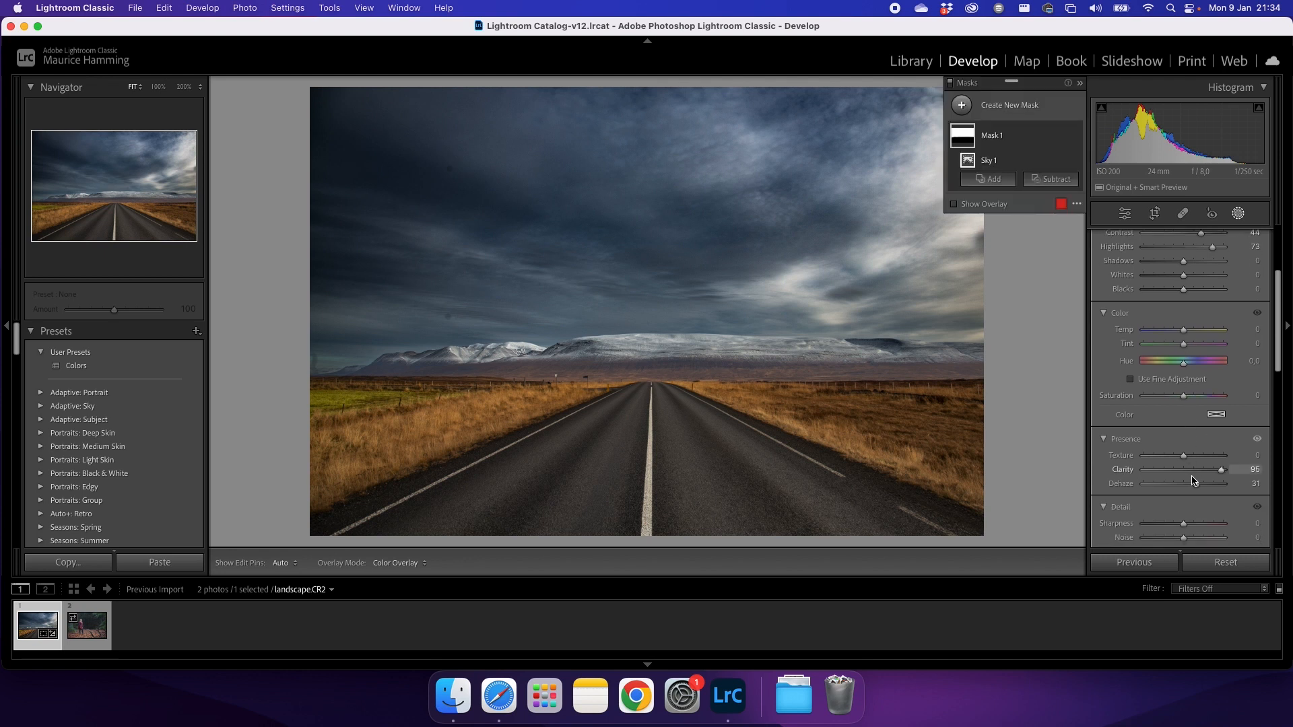
drag(1201, 489, 1203, 490)
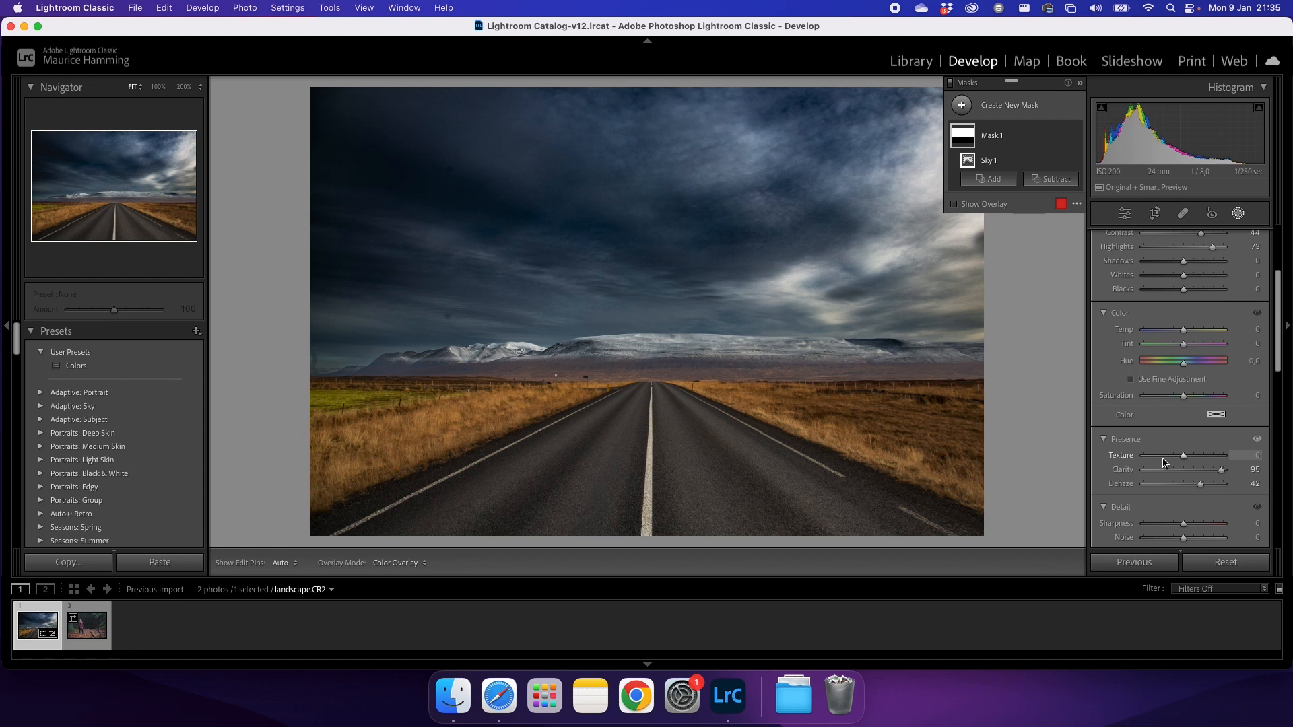
Open the portrait photo, create a subject mask of the woman and set its Exposure to −0,56.
click(94, 618)
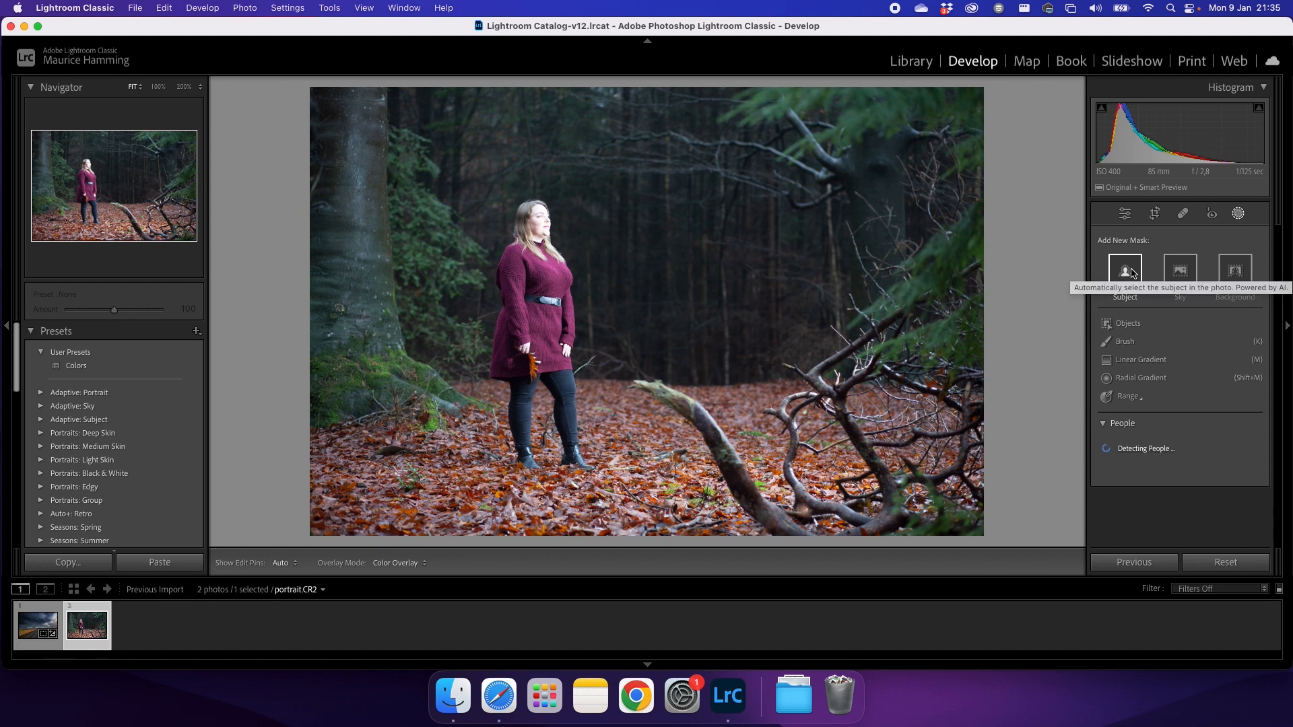
click(1131, 272)
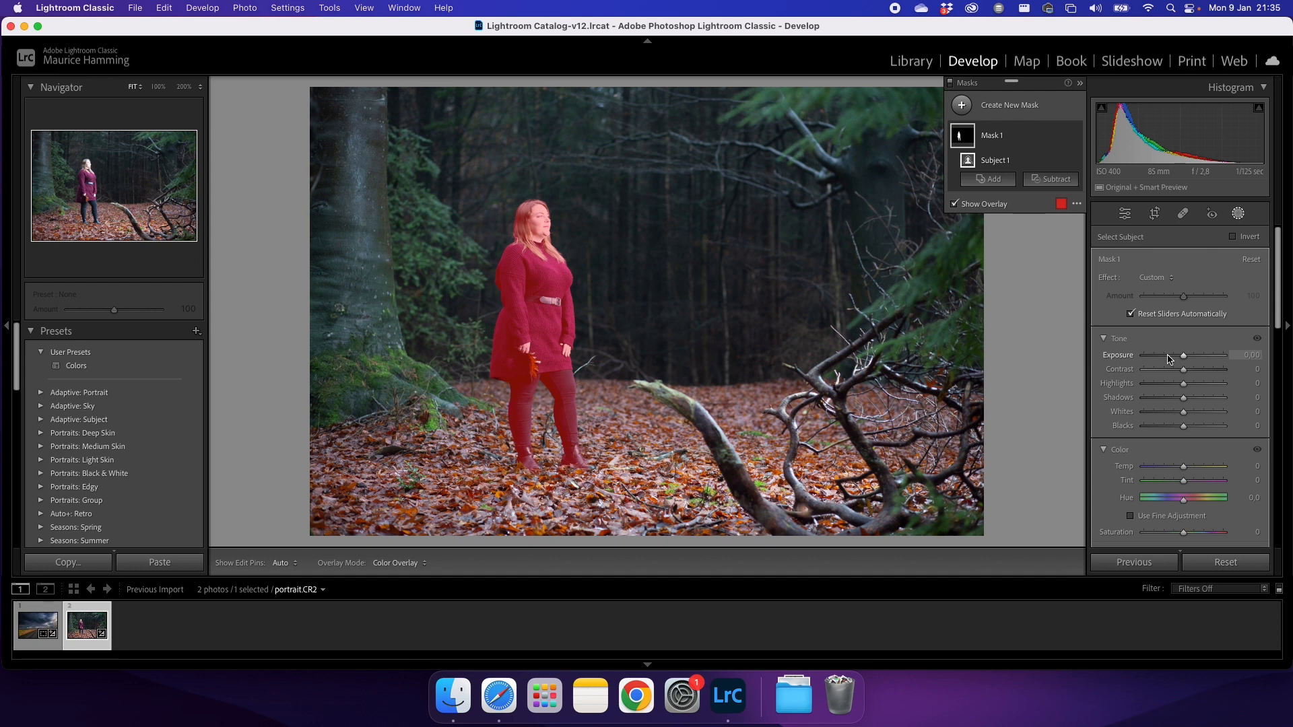
drag(1186, 360, 1179, 358)
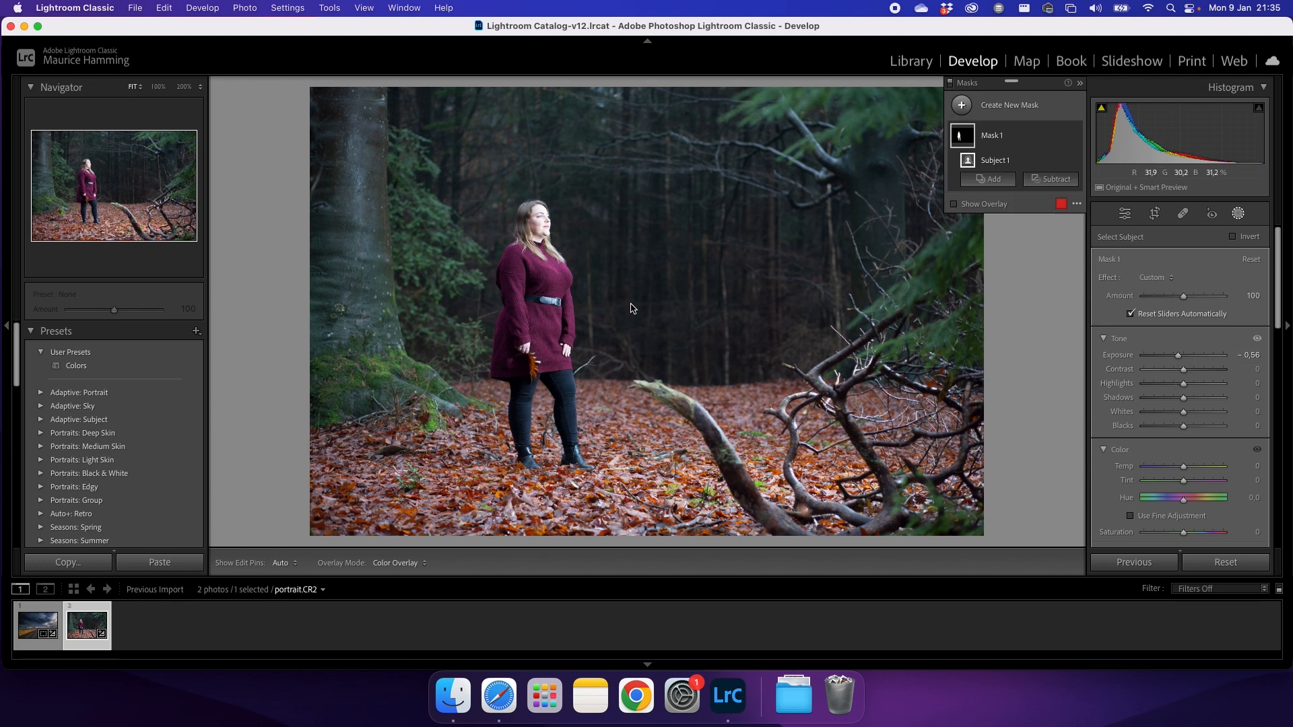
Set the subject mask's Highlights to −34 while viewing the woman up close, and compare the portrait before and after.
key(super+equal)
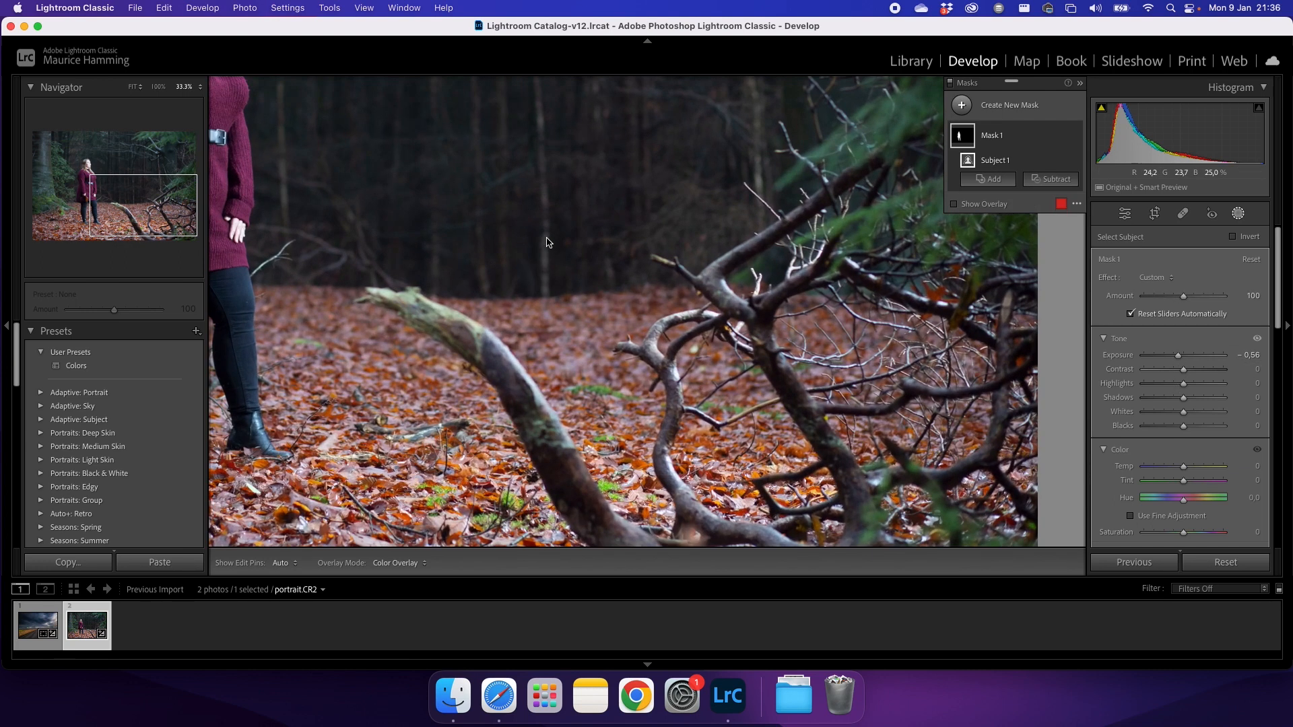
scroll(546, 238, left, 3)
scroll(547, 238, up, 2)
scroll(546, 243, left, 3)
scroll(547, 242, up, 2)
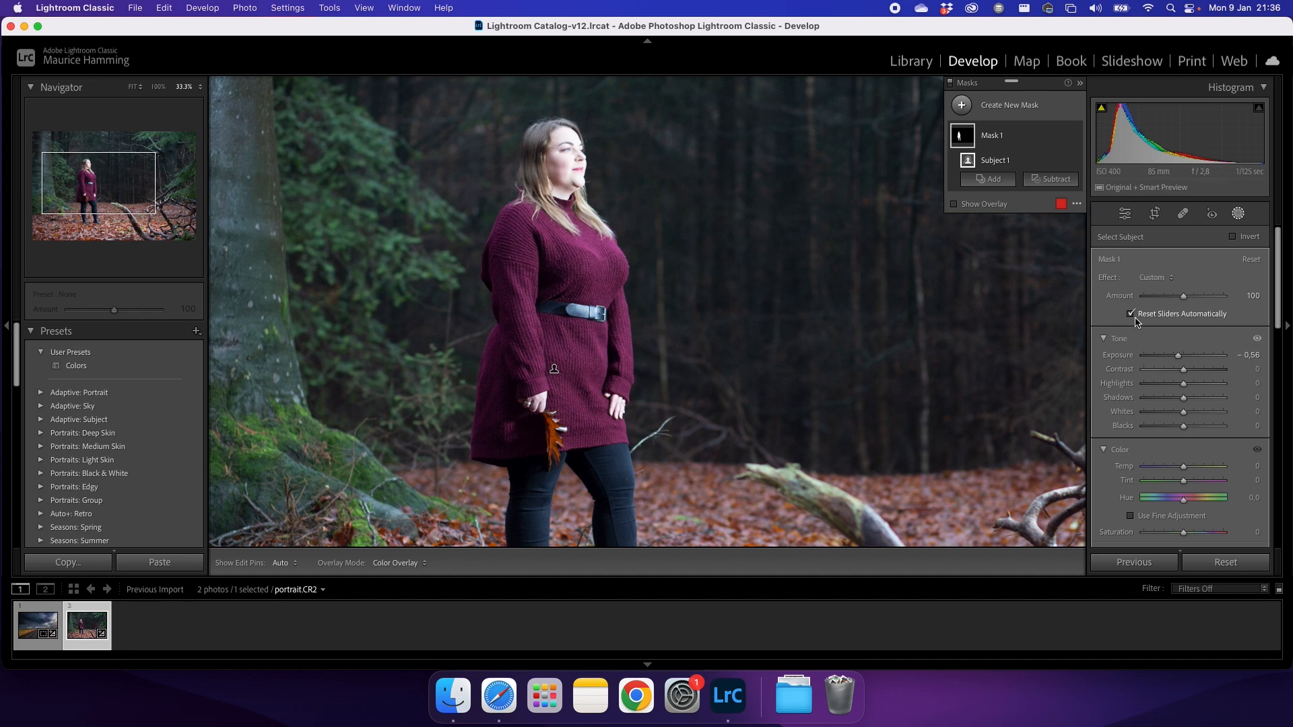
drag(1182, 384, 1170, 387)
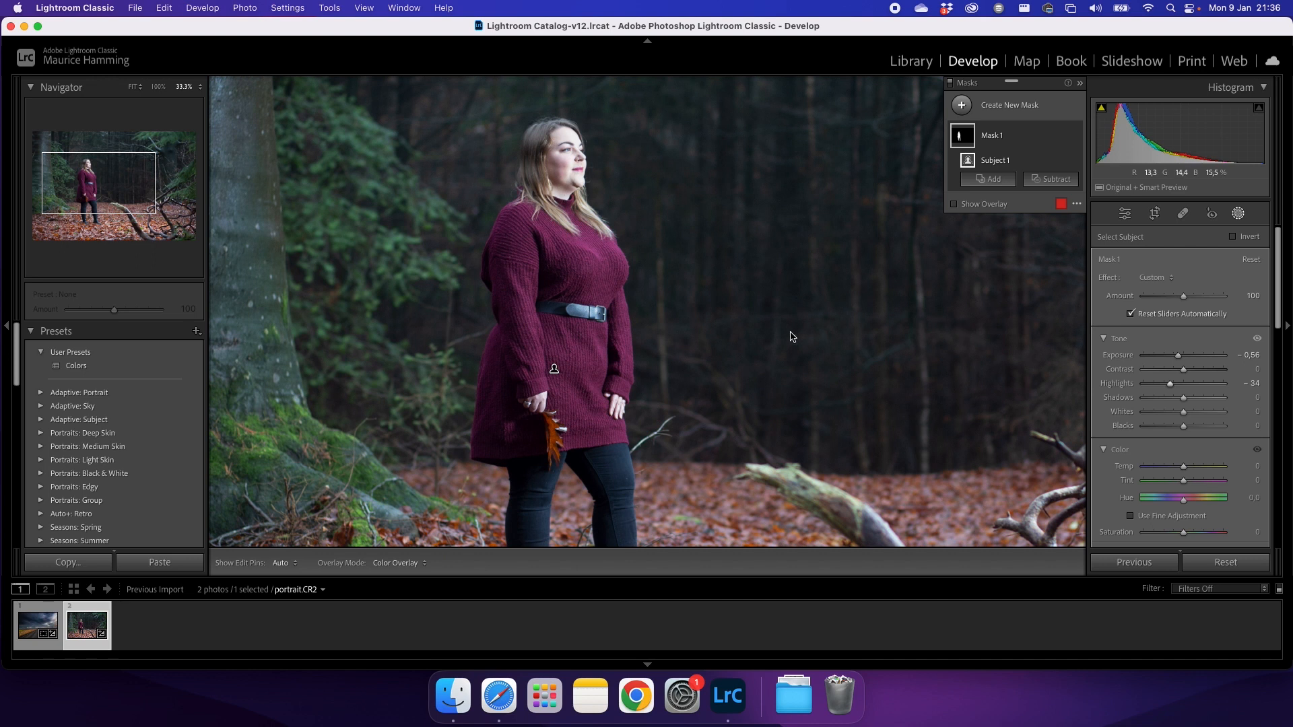
key(y)
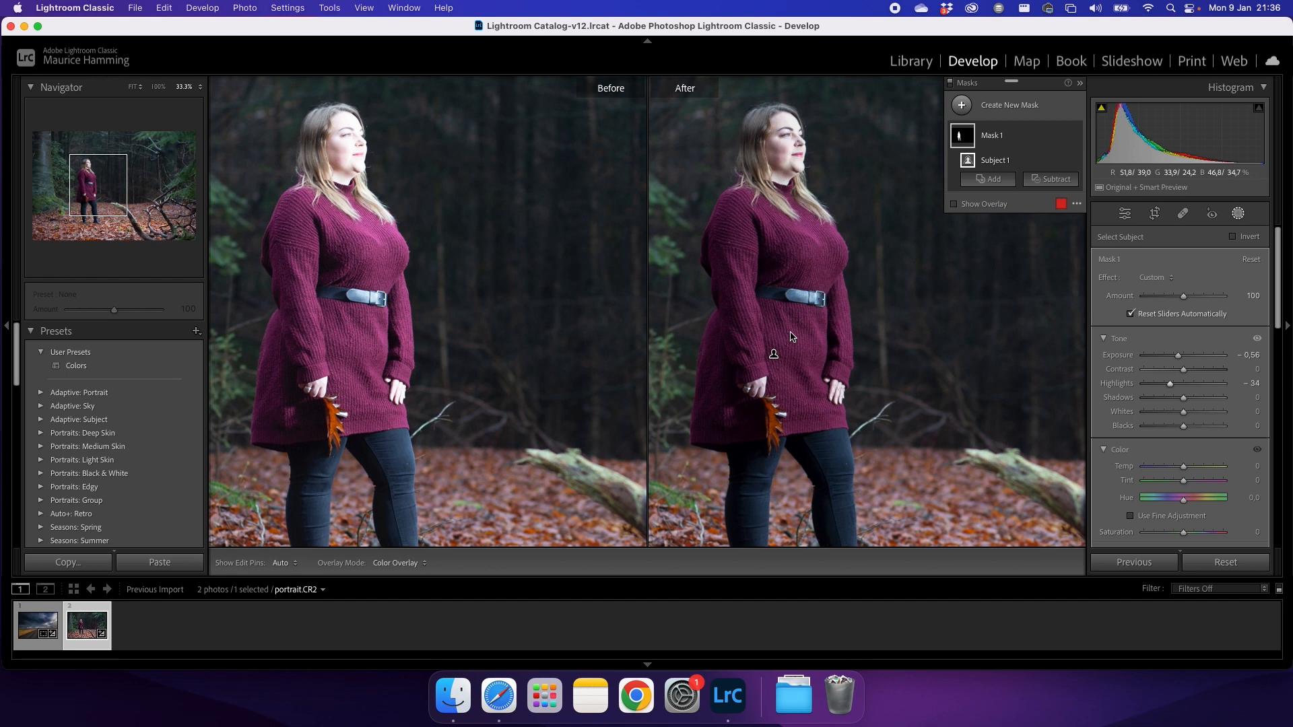
key(y)
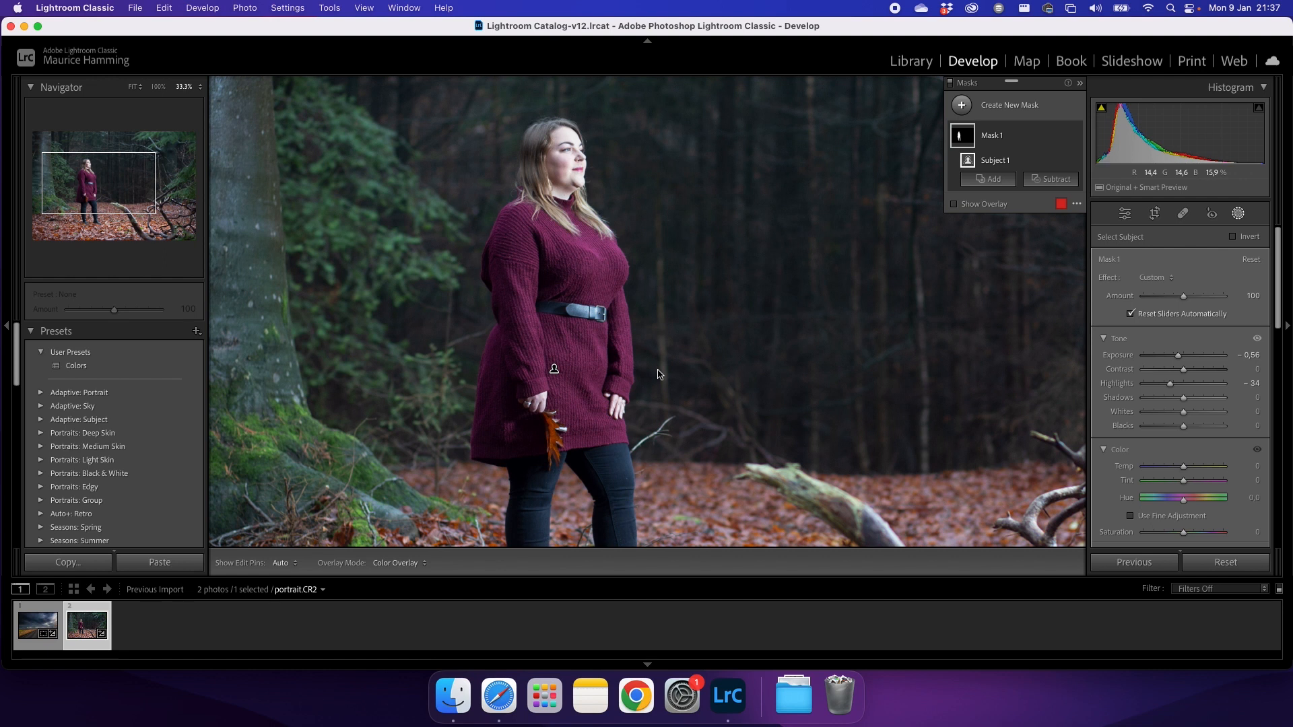
key(z)
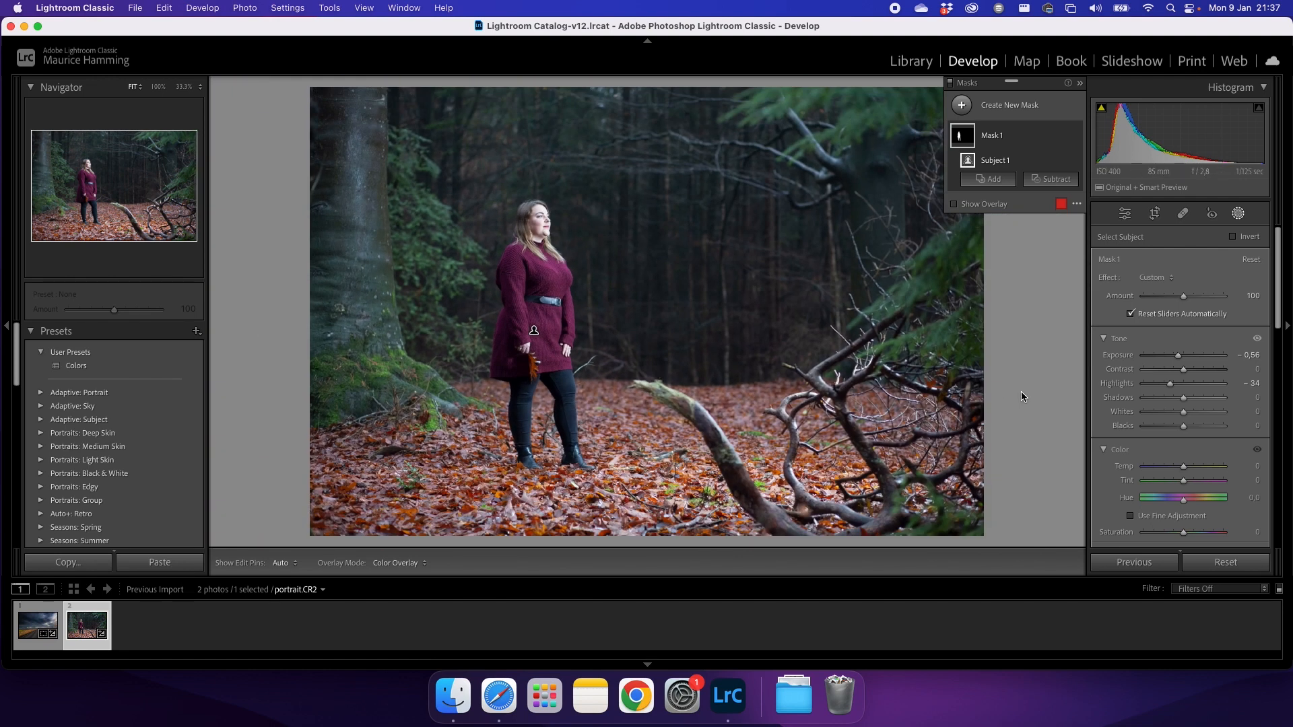
Add a background mask to the portrait photo and set its Exposure to −0,54 and Saturation to −36.
click(995, 105)
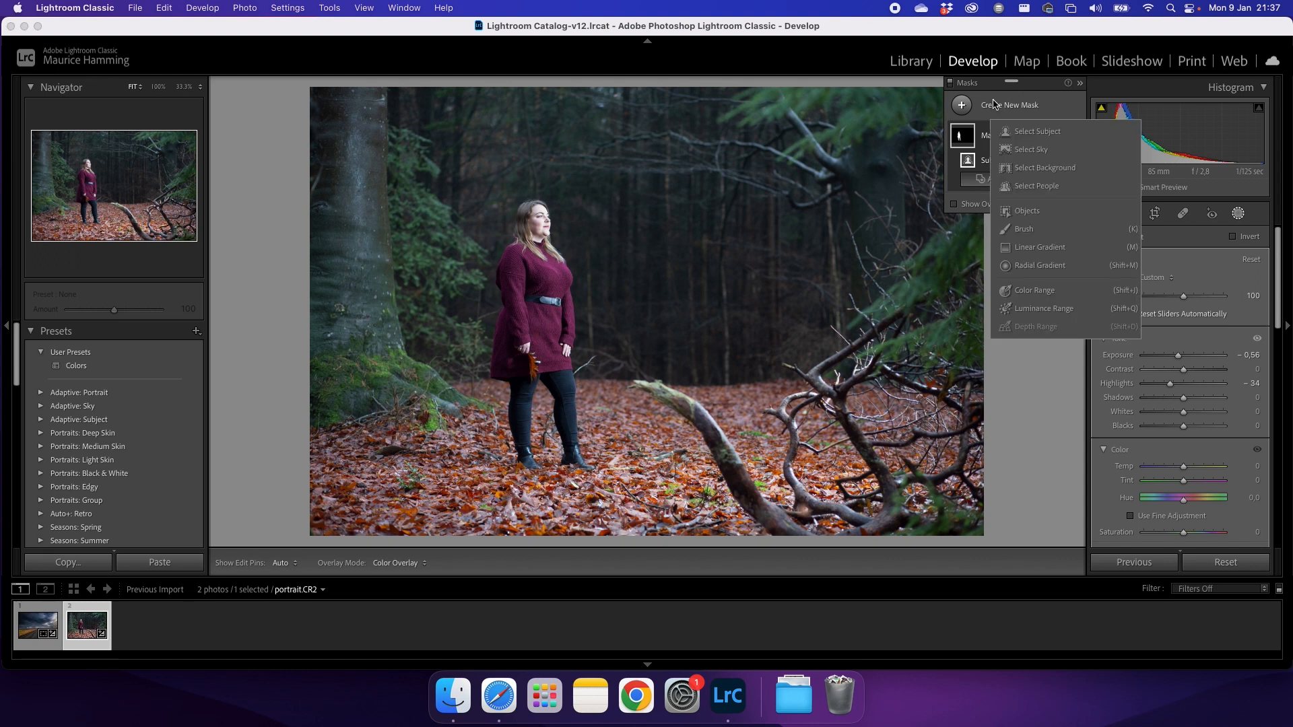
click(1055, 168)
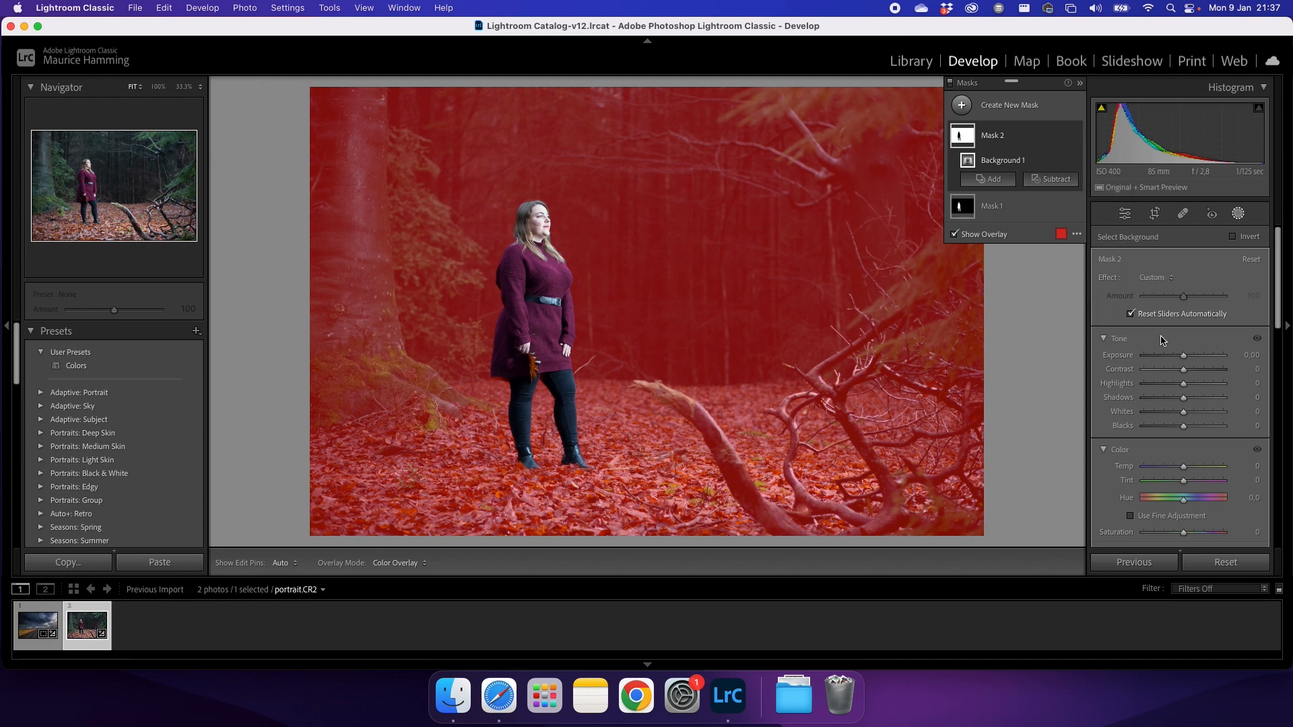
drag(1181, 356, 1176, 356)
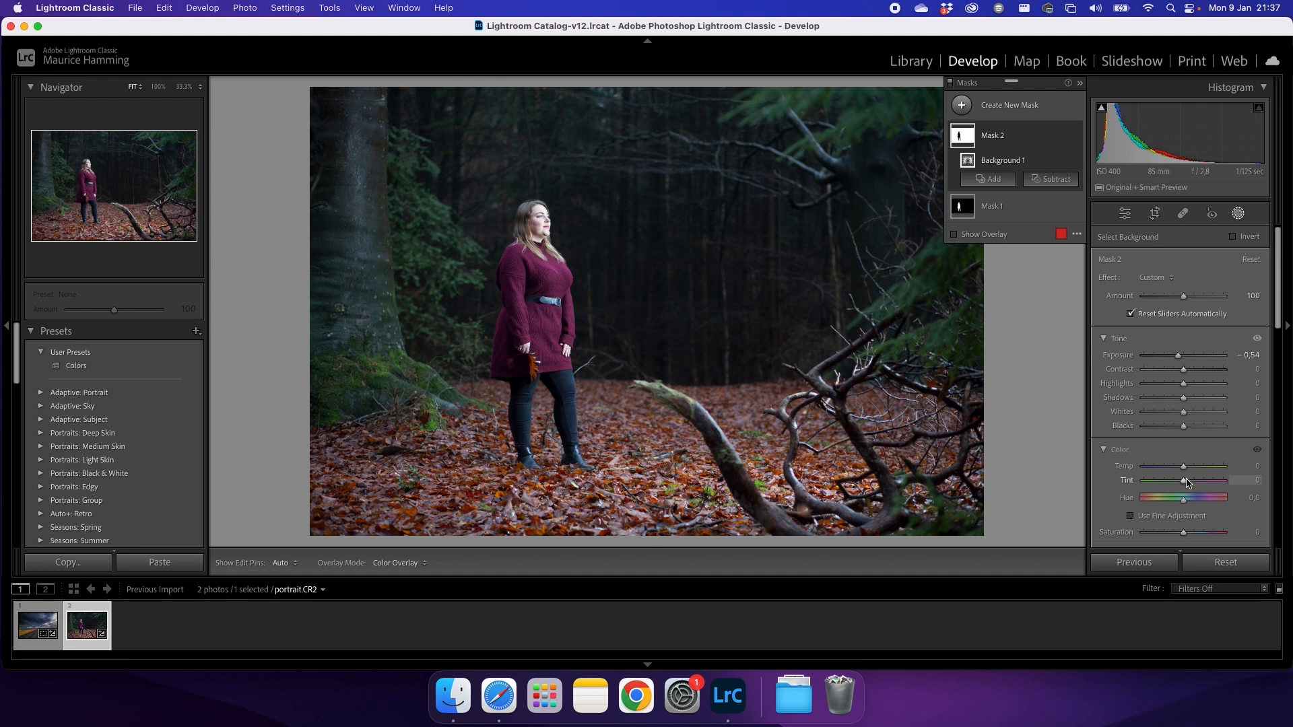
scroll(1187, 499, down, 2)
drag(1183, 500, 1169, 500)
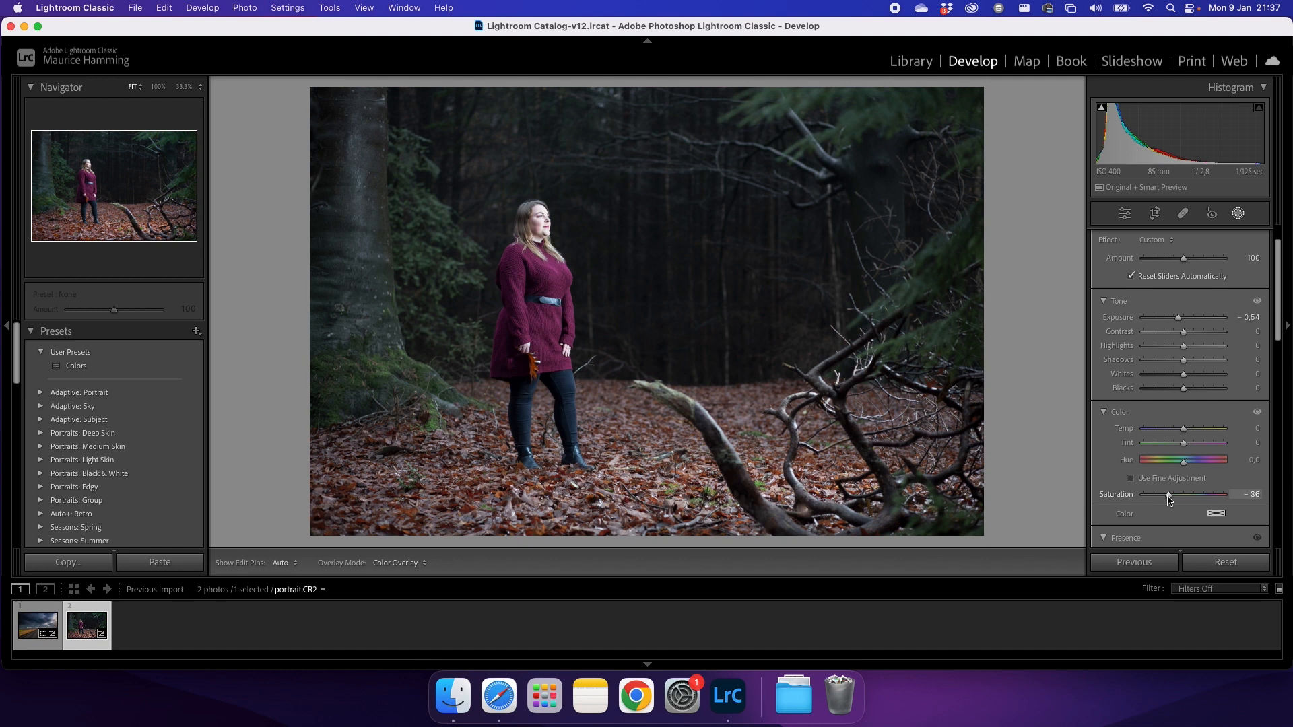
drag(1169, 498, 1168, 498)
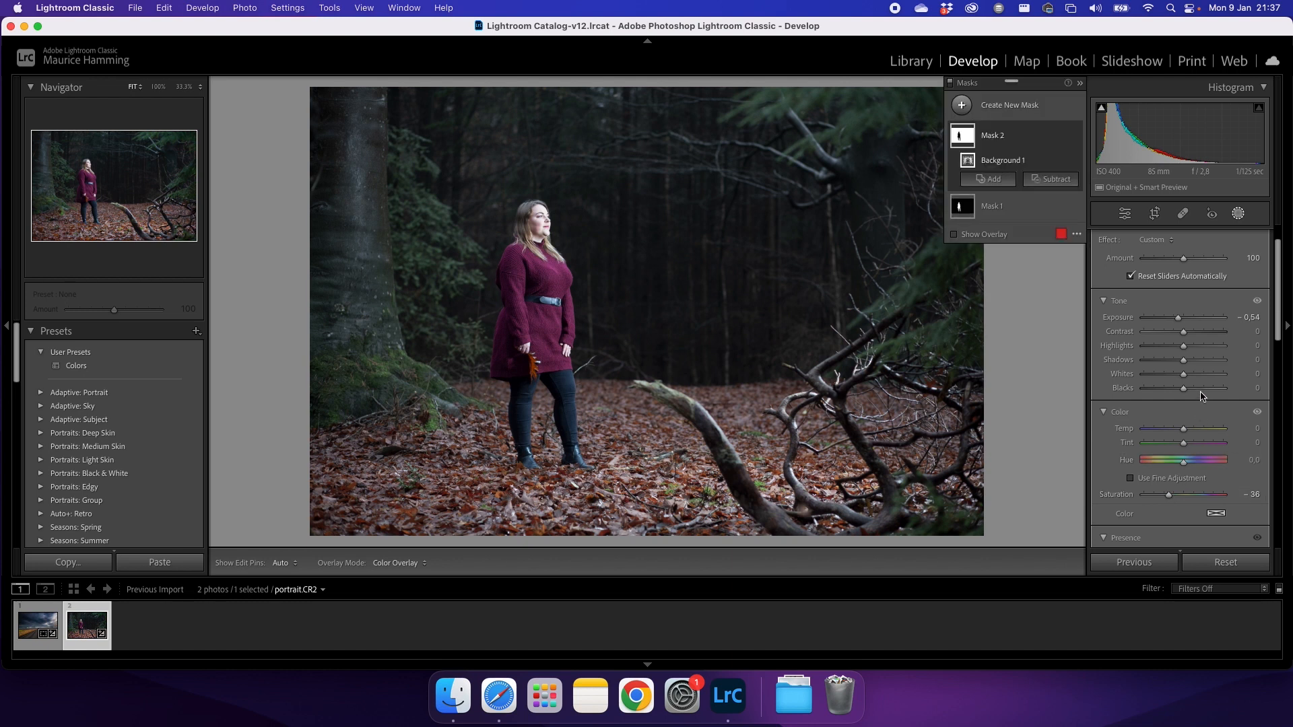
Adjust the portrait's background mask with Contrast at 70, Highlights at 40 and Dehaze at −61.
mouse_move(1193, 337)
mouse_down()
mouse_move(1213, 336)
mouse_move(1173, 350)
mouse_move(1199, 350)
mouse_up()
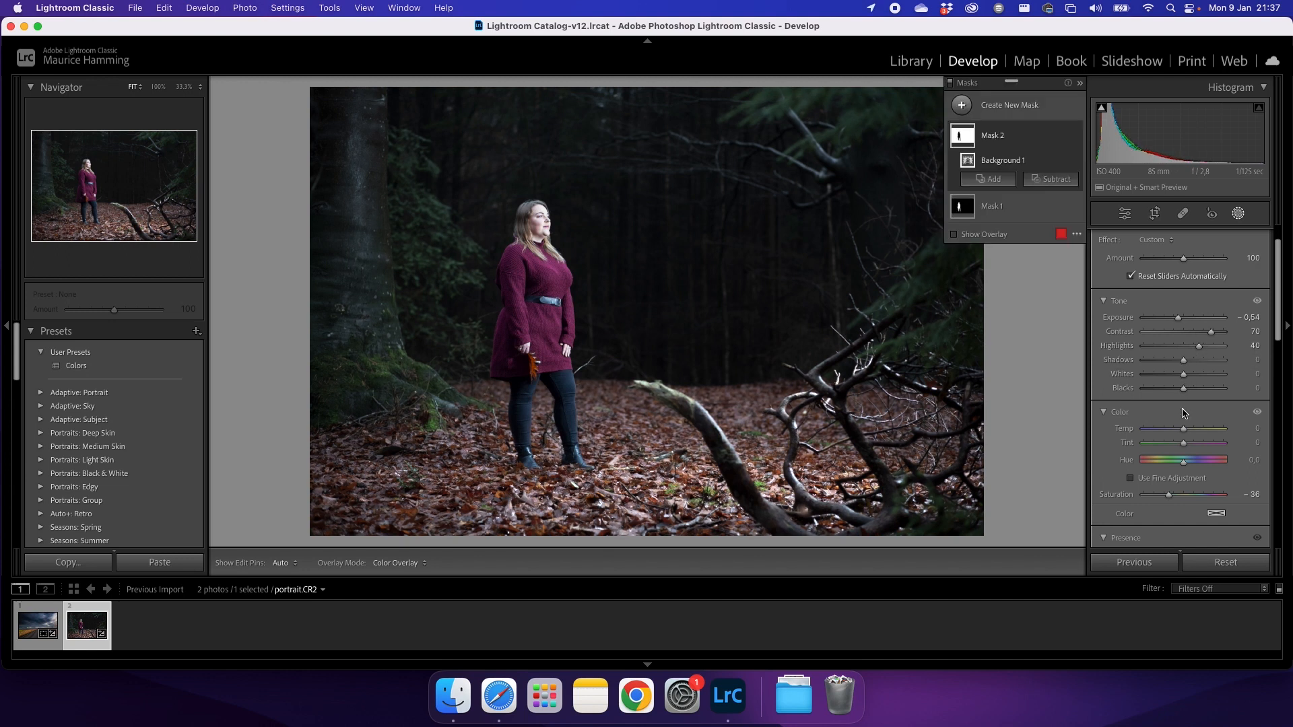
scroll(1188, 437, down, 5)
drag(1194, 441, 1161, 444)
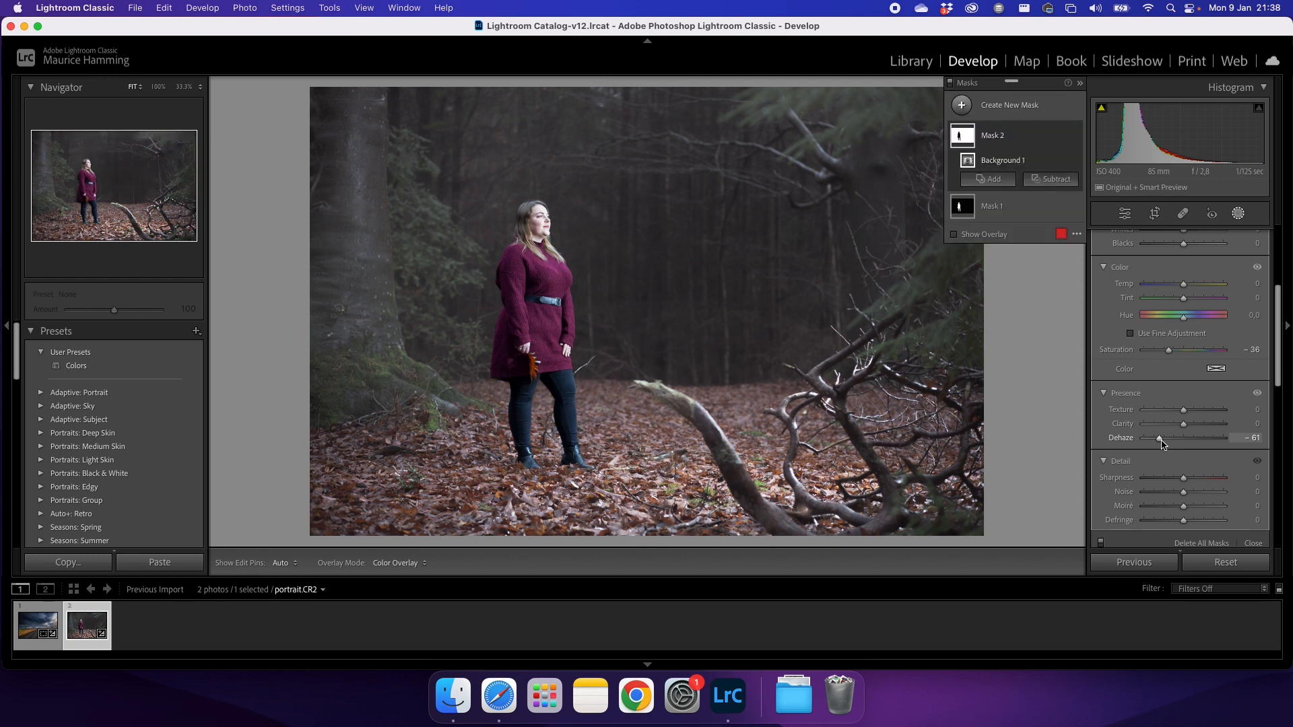
Darken the portrait's background mask by lowering its Exposure to slightly above −1,11, and leave masking.
scroll(1181, 381, up, 5)
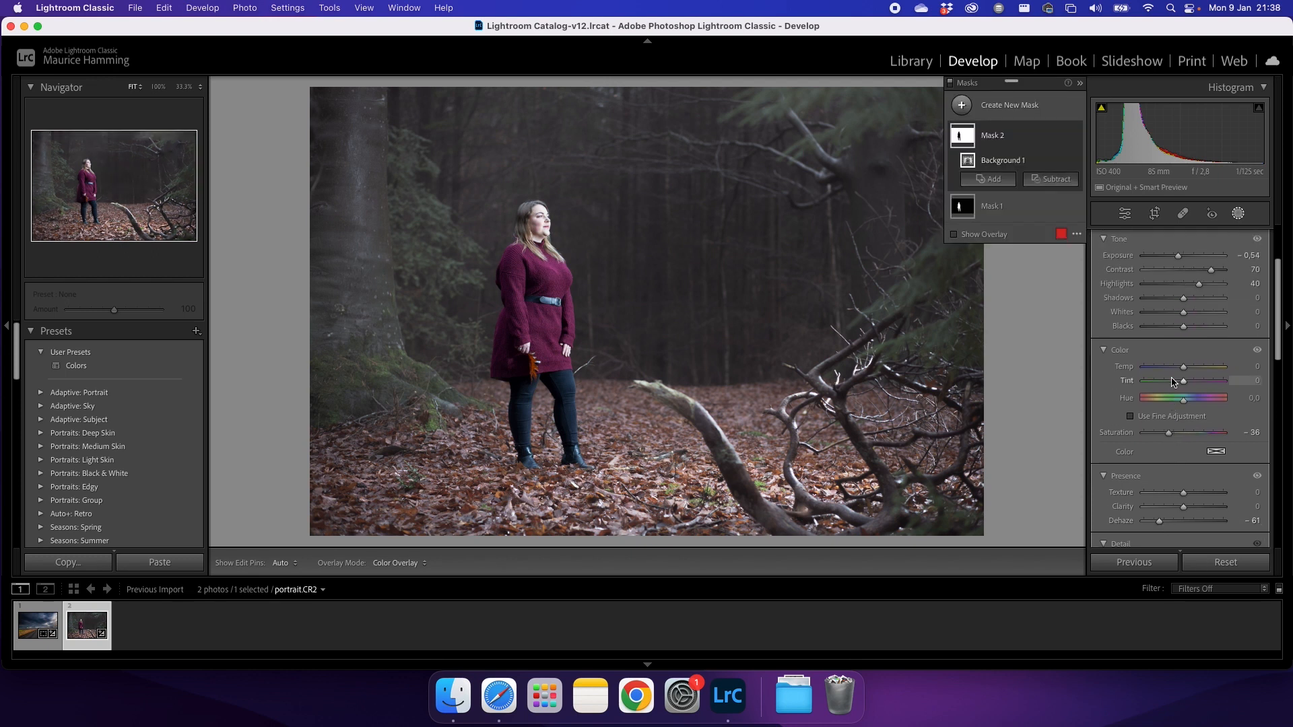
drag(1179, 362, 1173, 362)
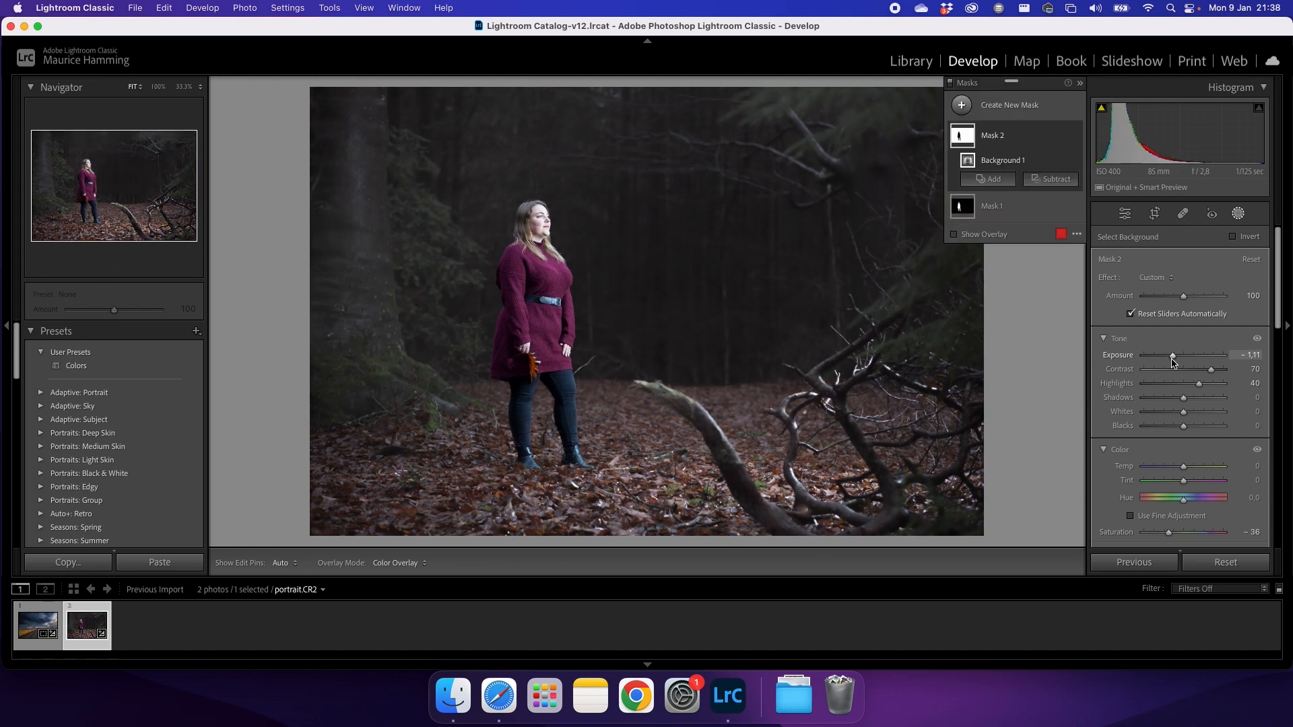
drag(1173, 362, 1176, 362)
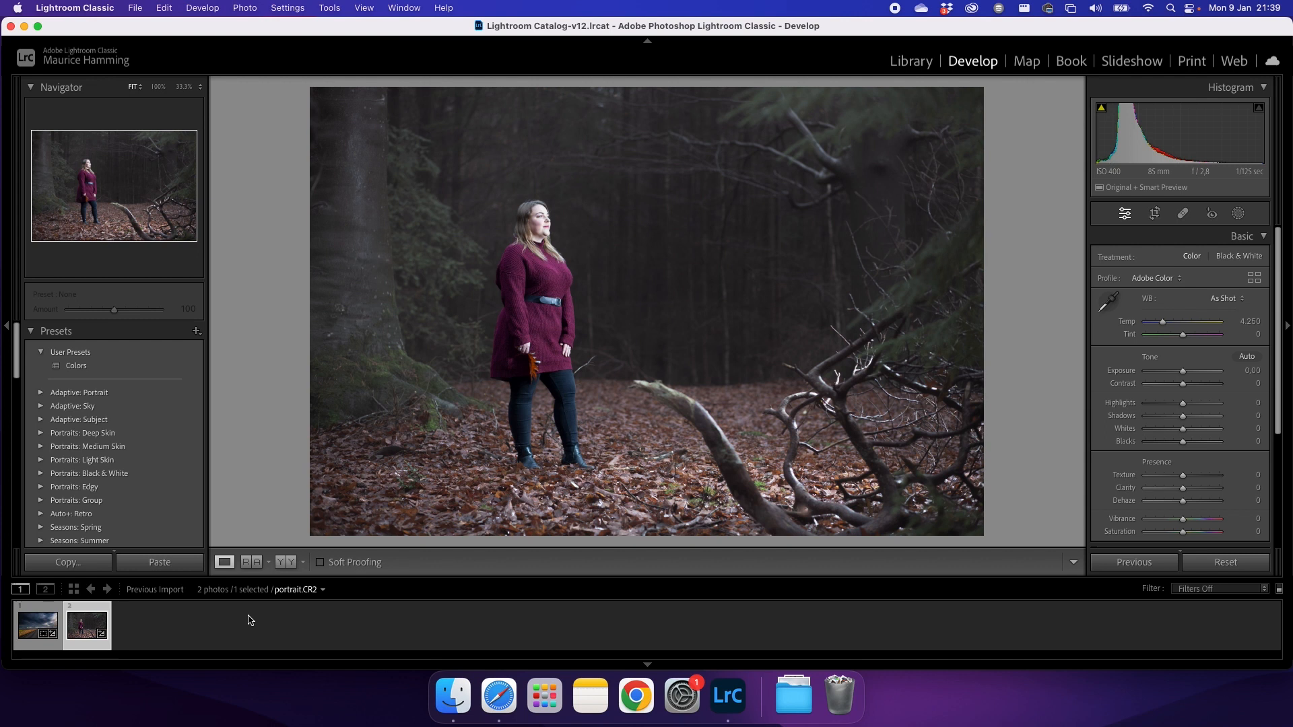
Select both the landscape and portrait photos in the filmstrip and open the export settings for them.
click(49, 626)
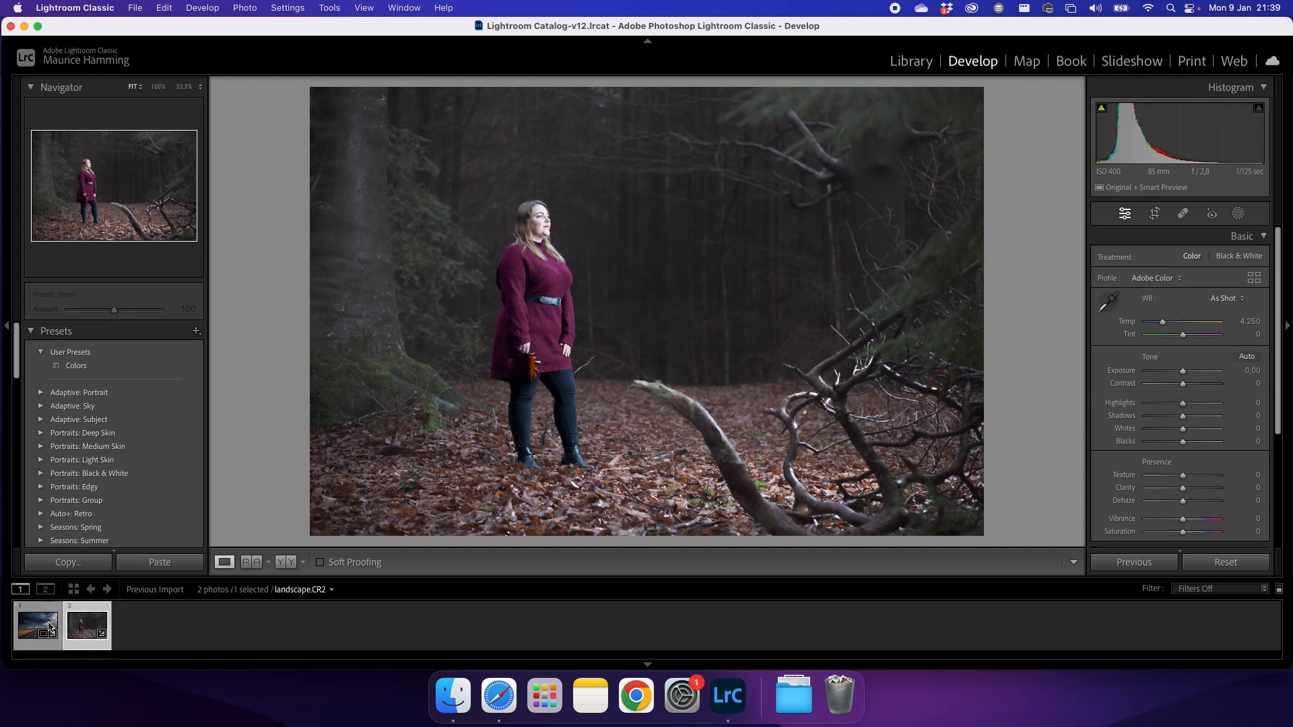
shift+click(41, 612)
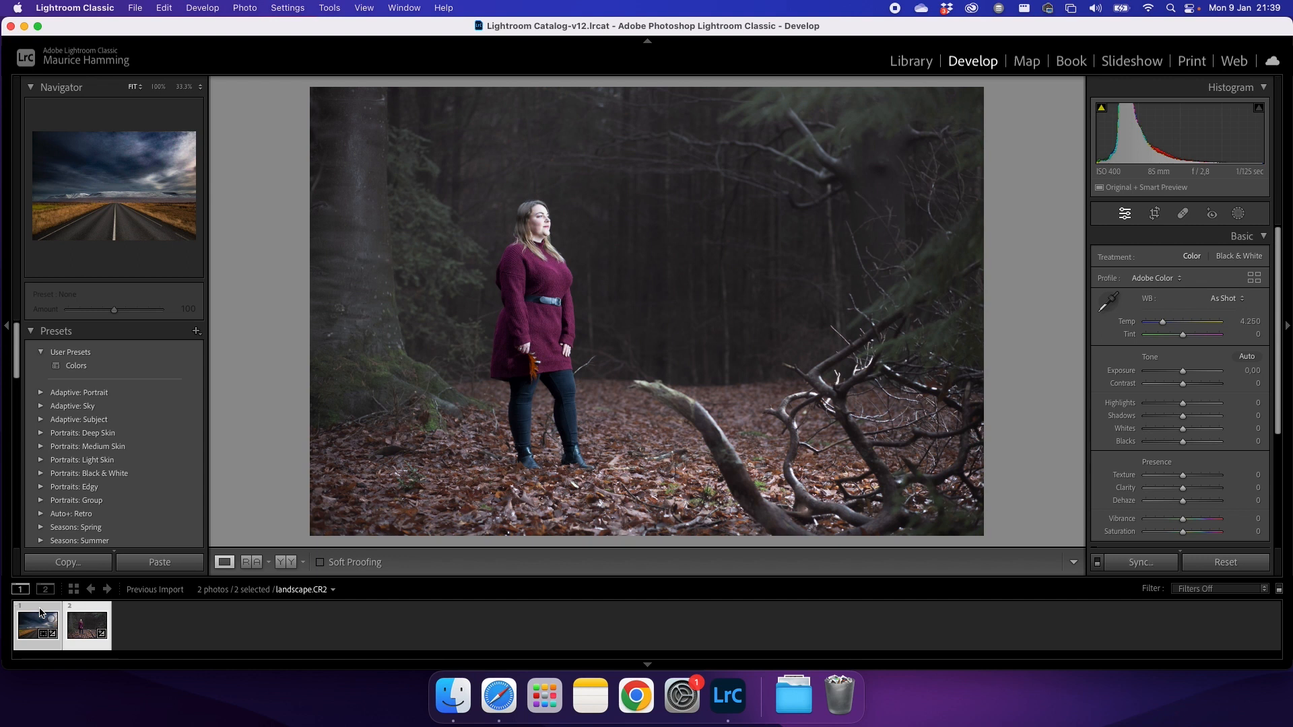
right_click(94, 623)
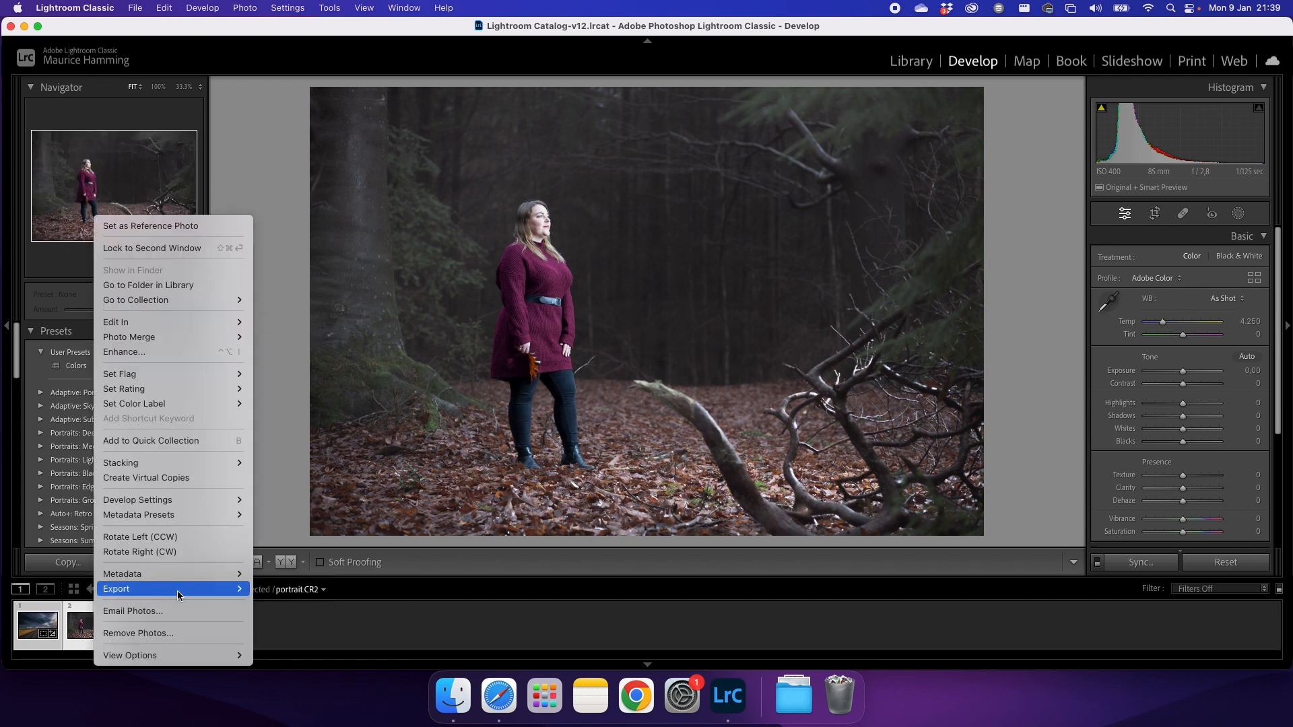
mouse_move(178, 591)
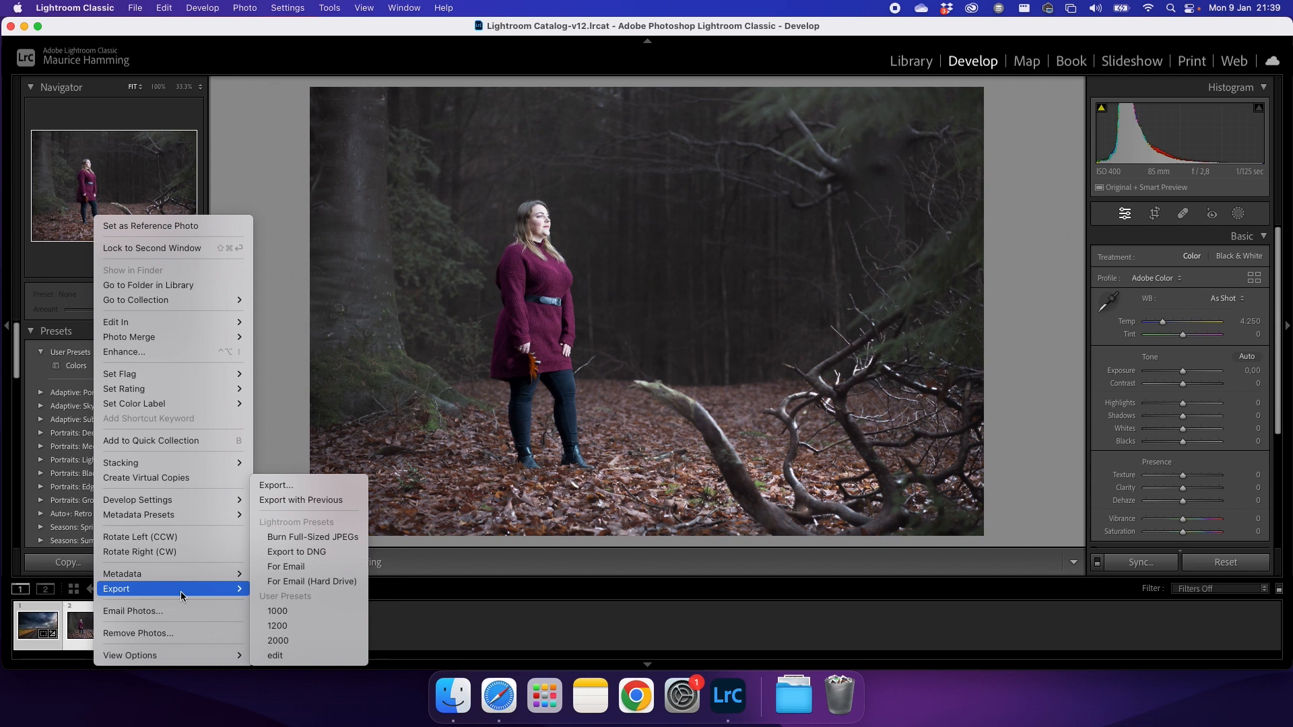
click(336, 488)
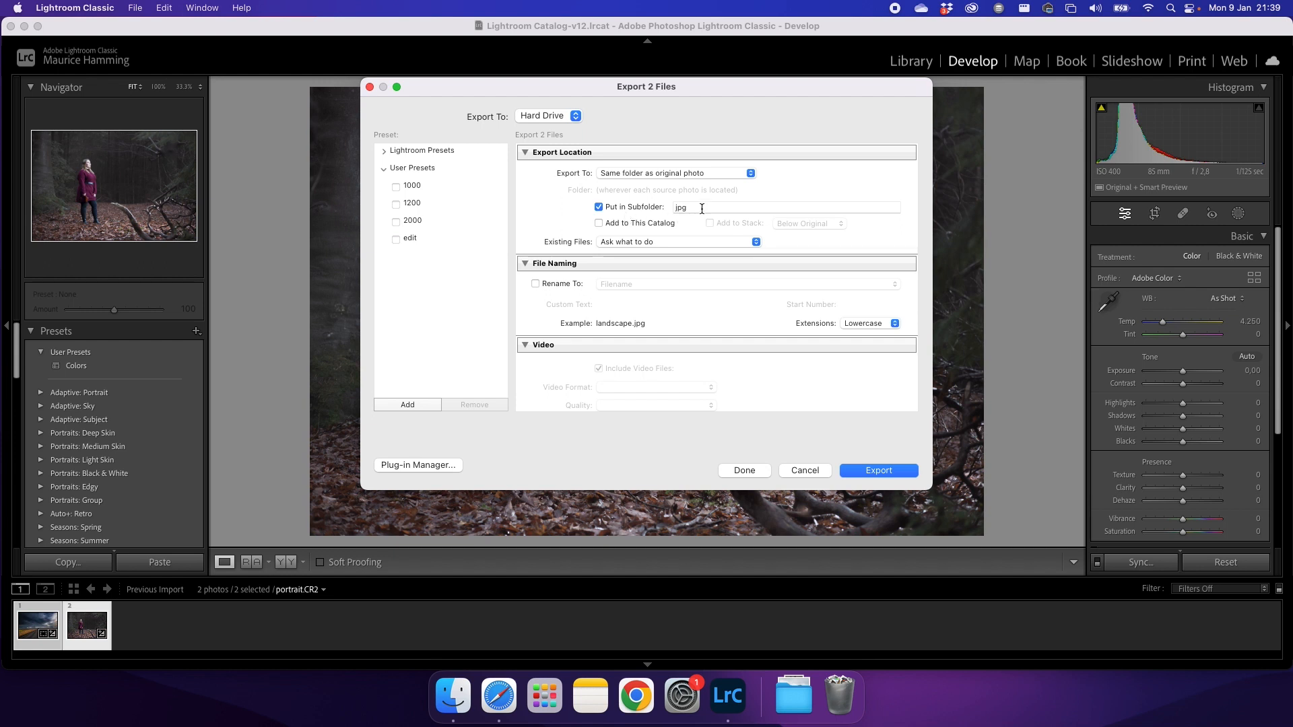
Review the export settings and export both photos as sRGB JPEGs at quality 85 into a jpg subfolder of the original folder.
scroll(679, 295, down, 2)
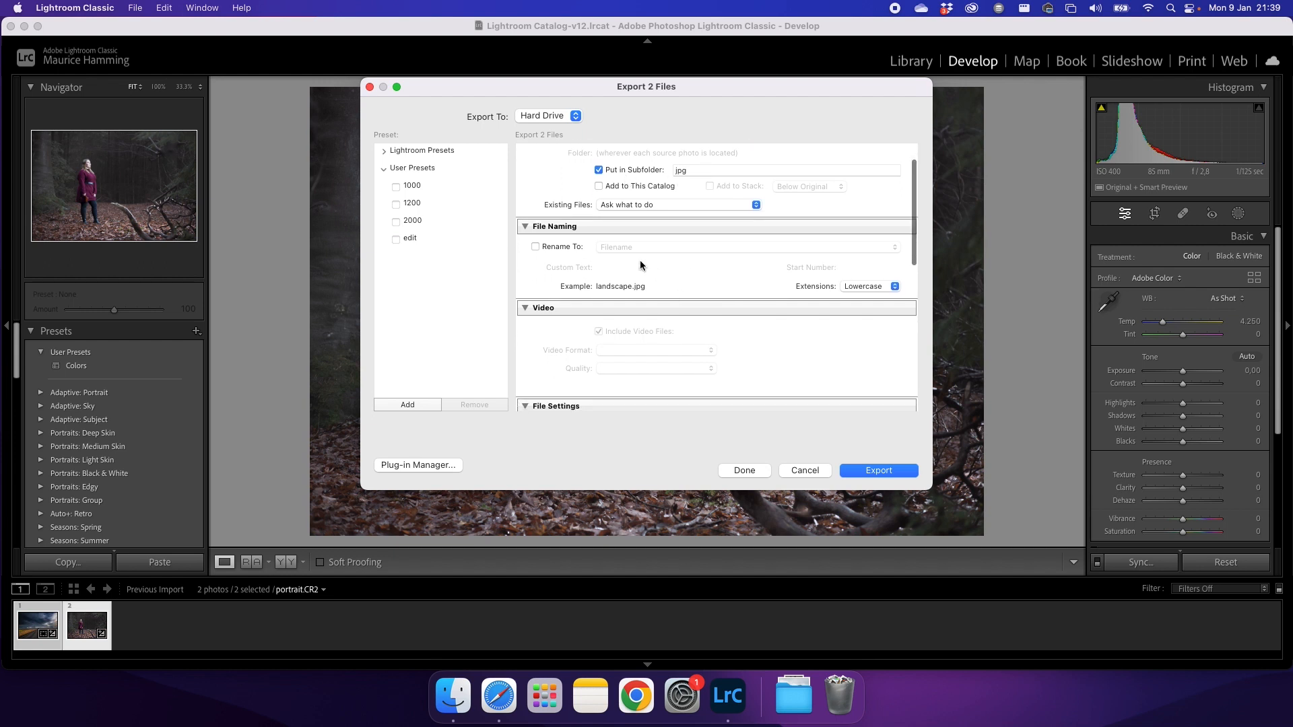
scroll(616, 323, down, 1)
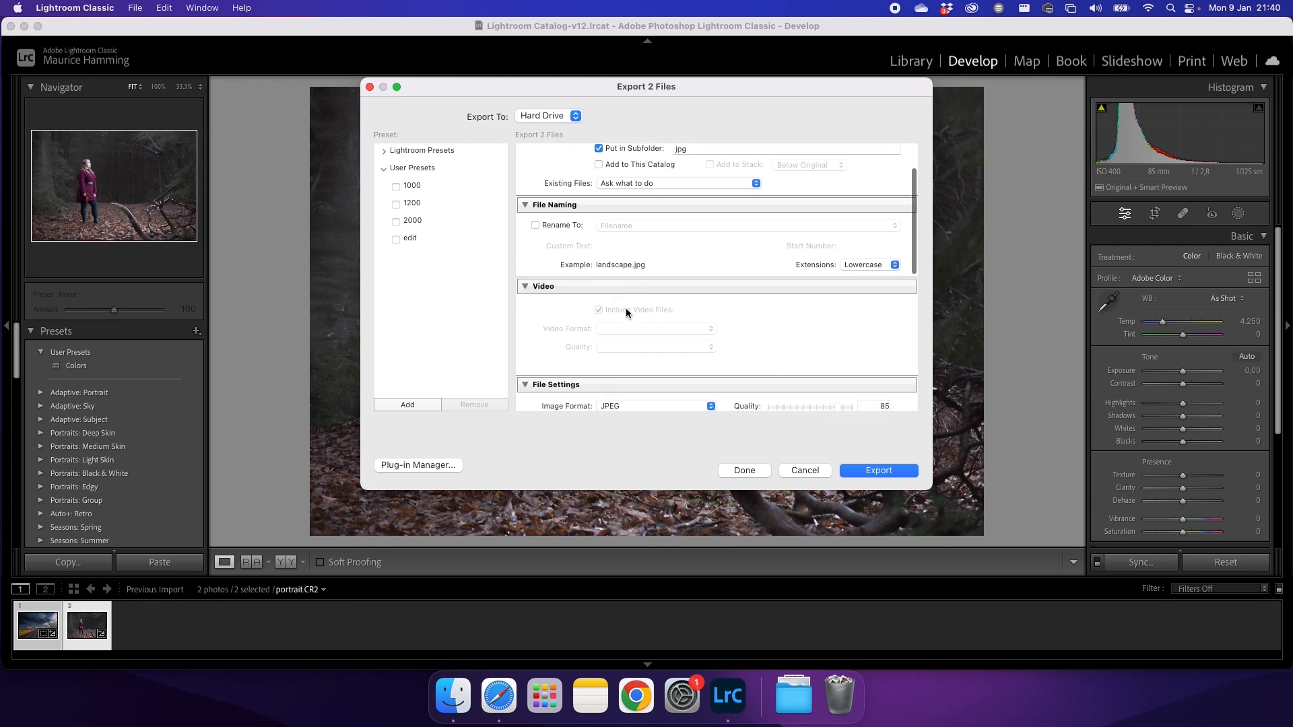
scroll(636, 322, down, 3)
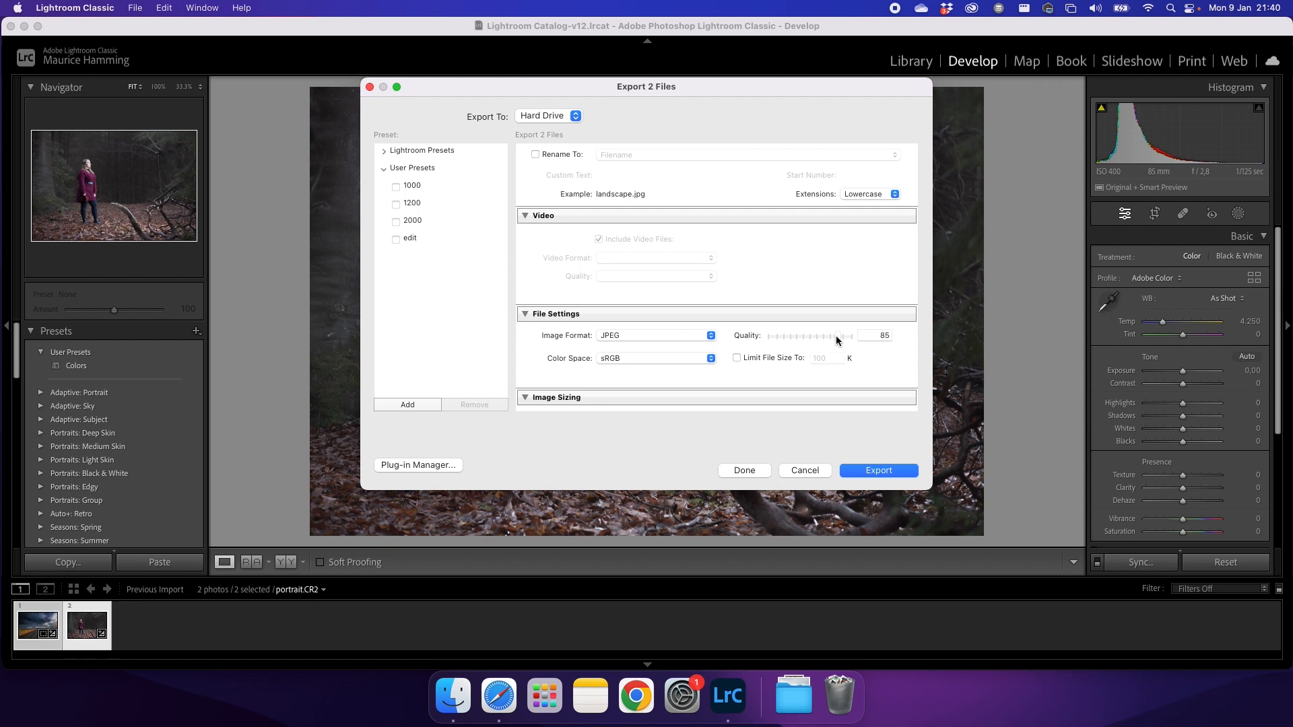
scroll(837, 340, down, 5)
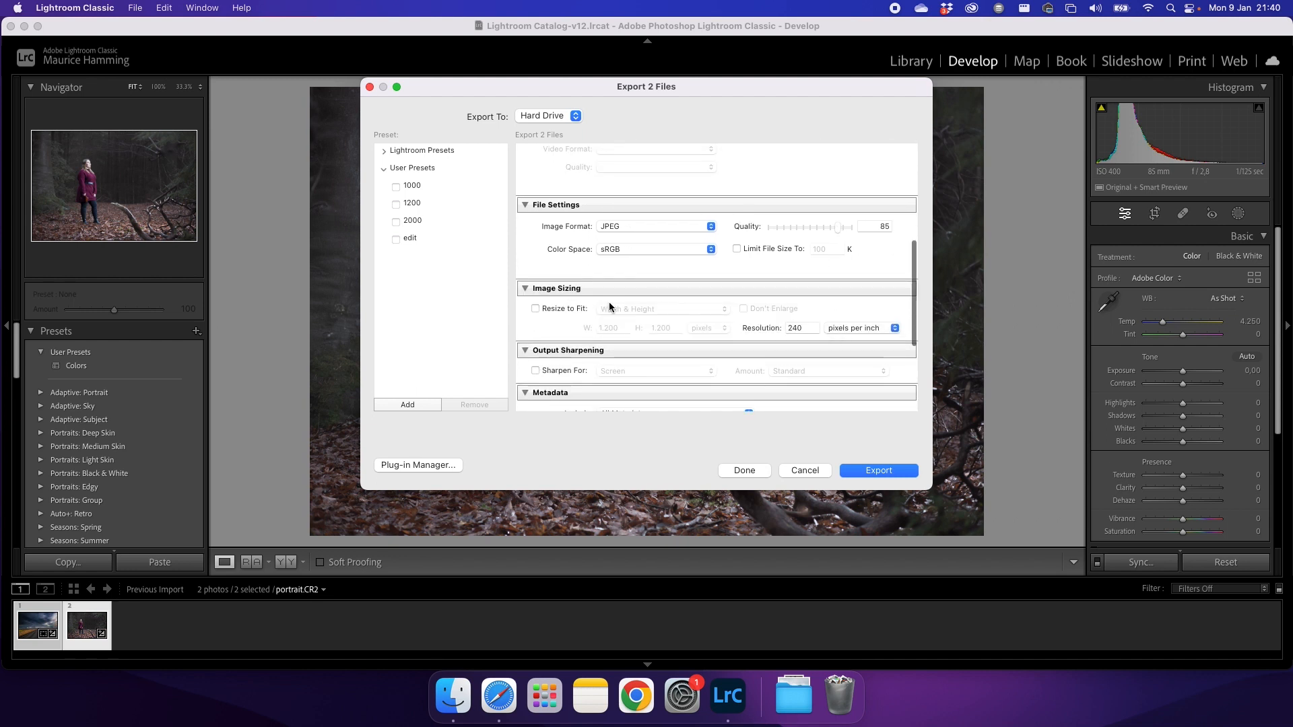
scroll(609, 302, down, 2)
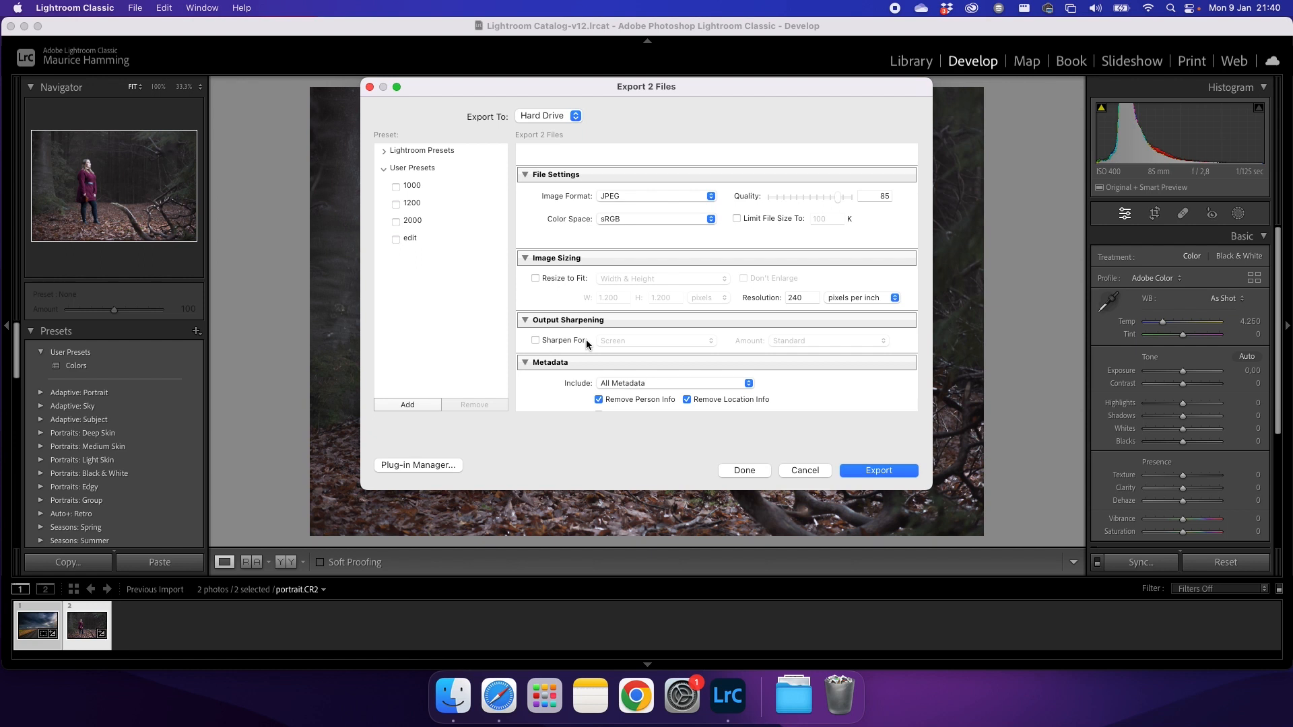
scroll(569, 373, down, 3)
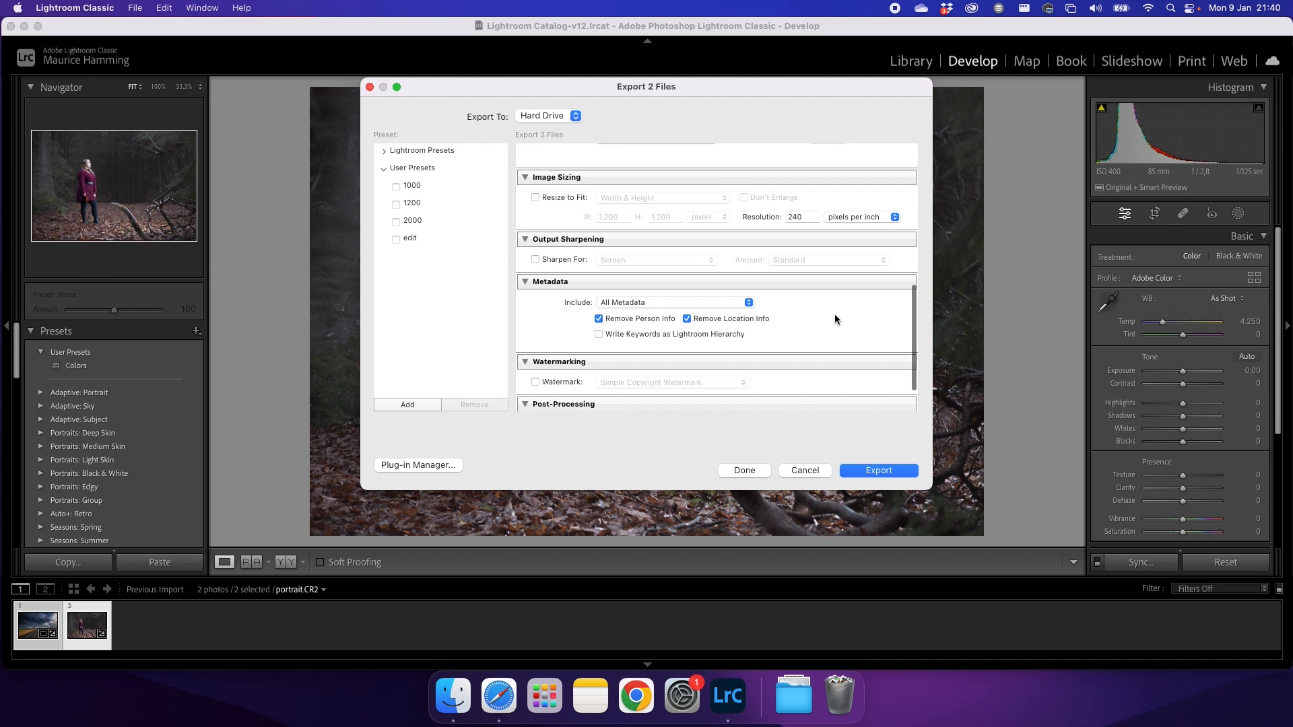
scroll(834, 314, down, 2)
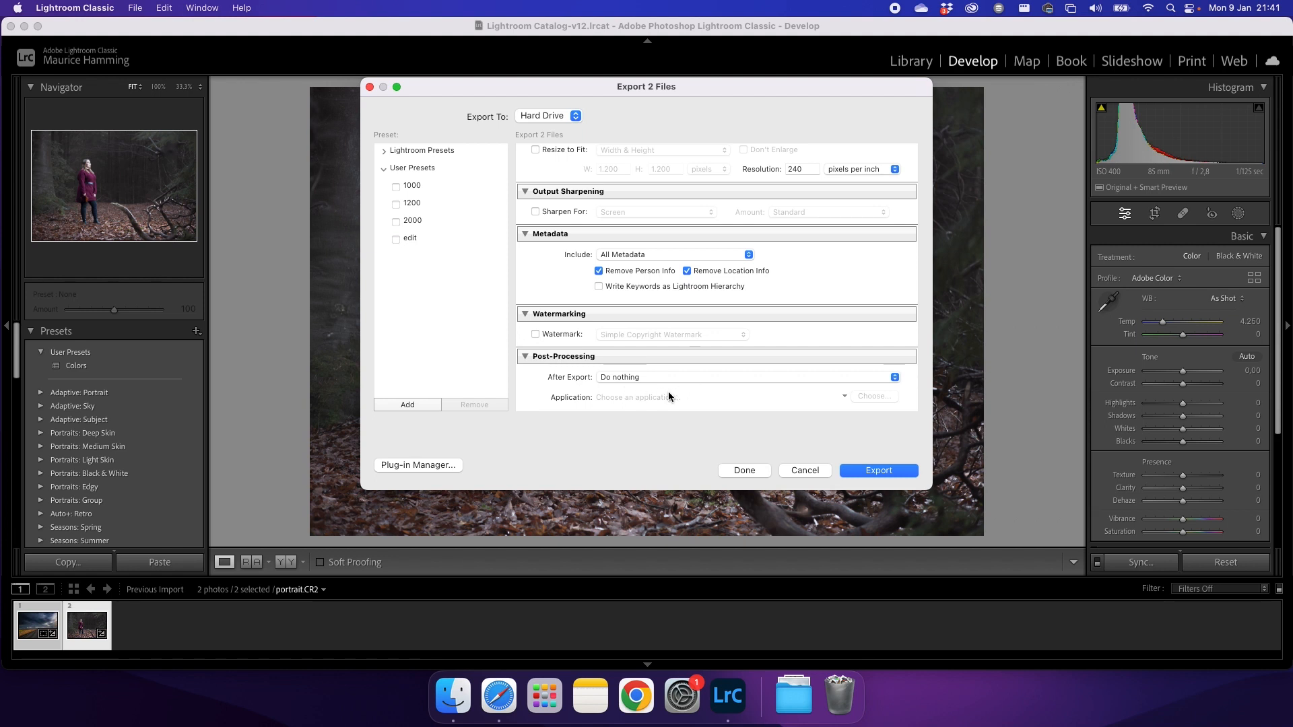
scroll(667, 390, up, 15)
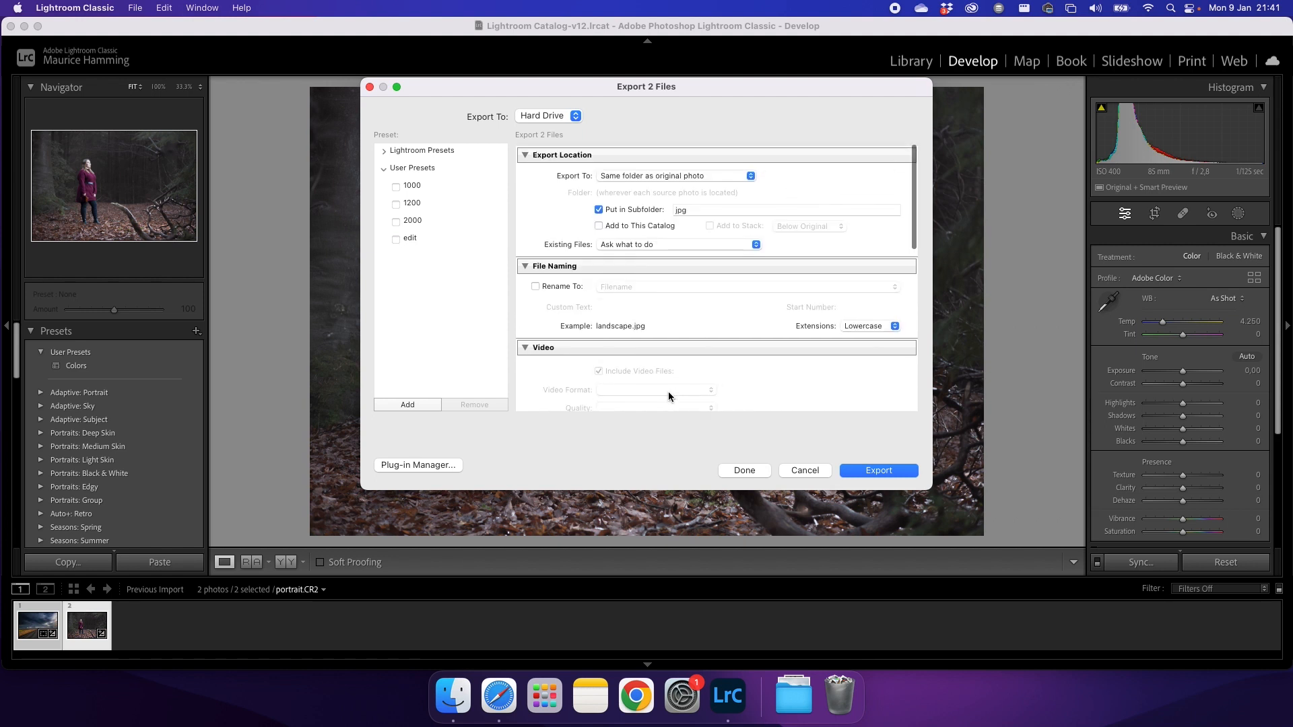
click(891, 471)
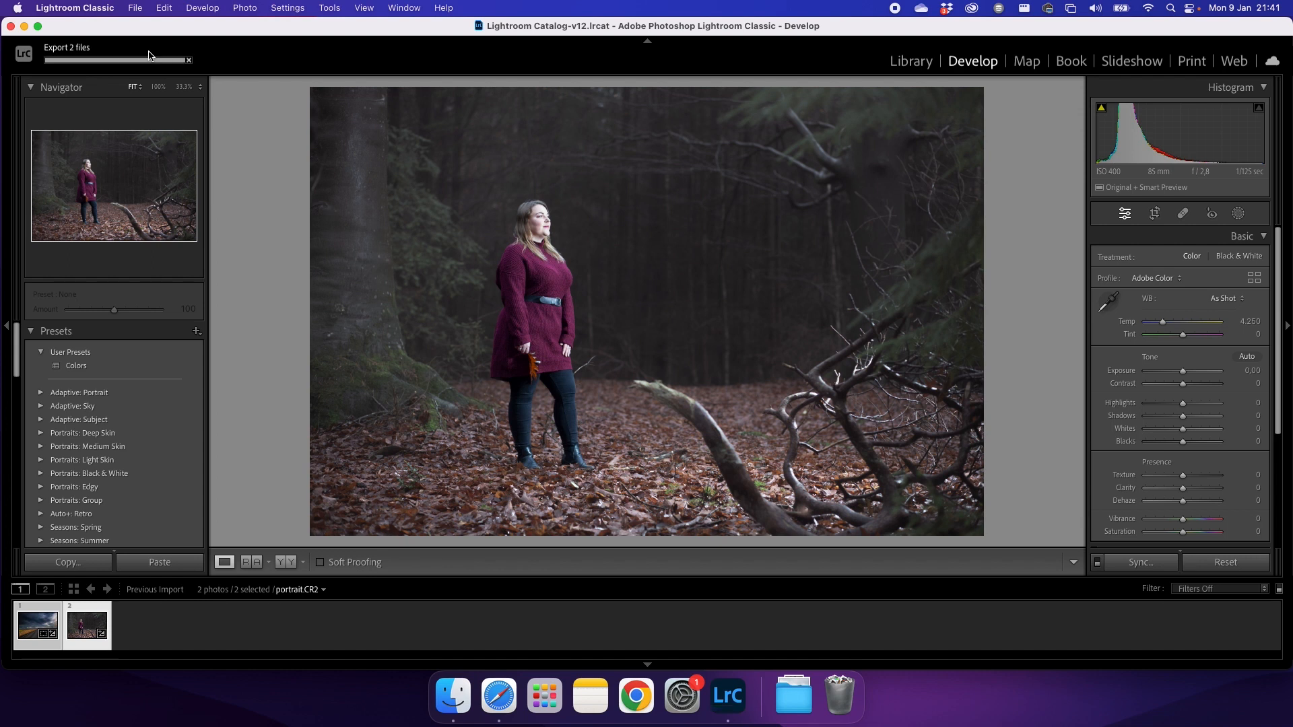
Switch to Finder, preview landscape.jpg and portrait.jpg in the exported jpg folder, and return to Lightroom Classic.
click(453, 697)
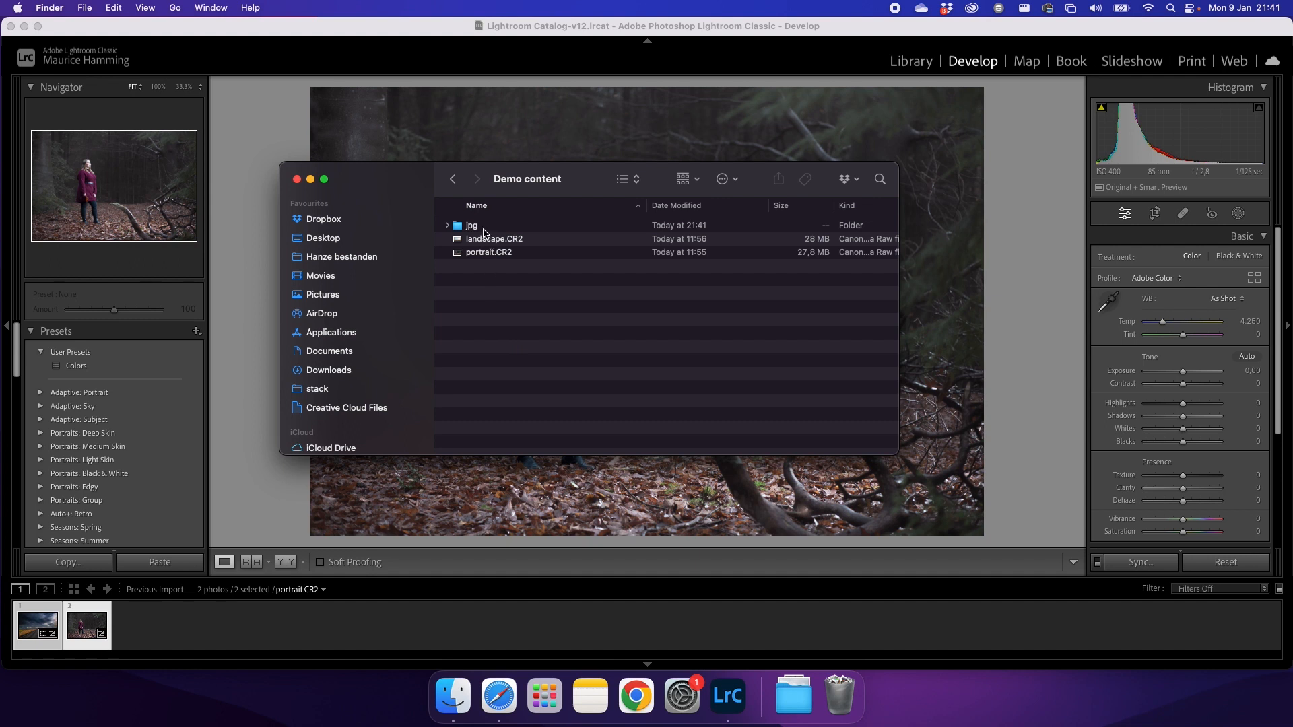
double_click(483, 229)
click(508, 229)
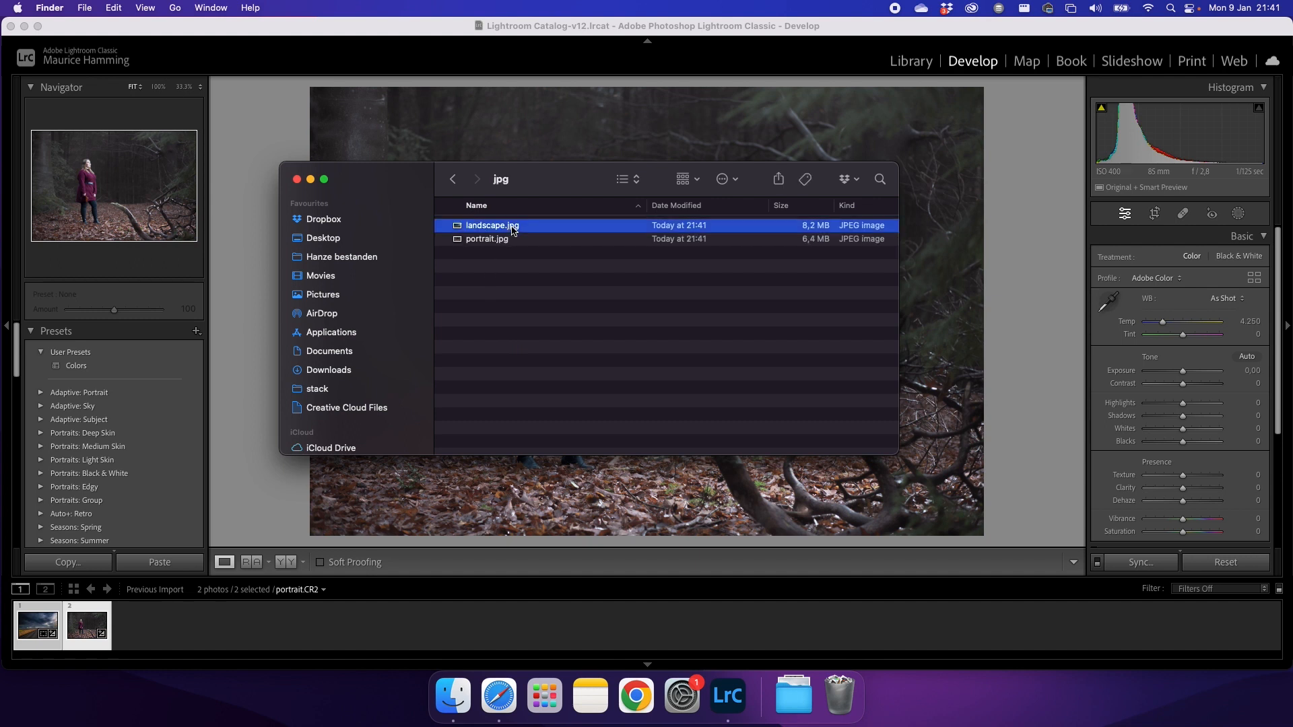
key(space)
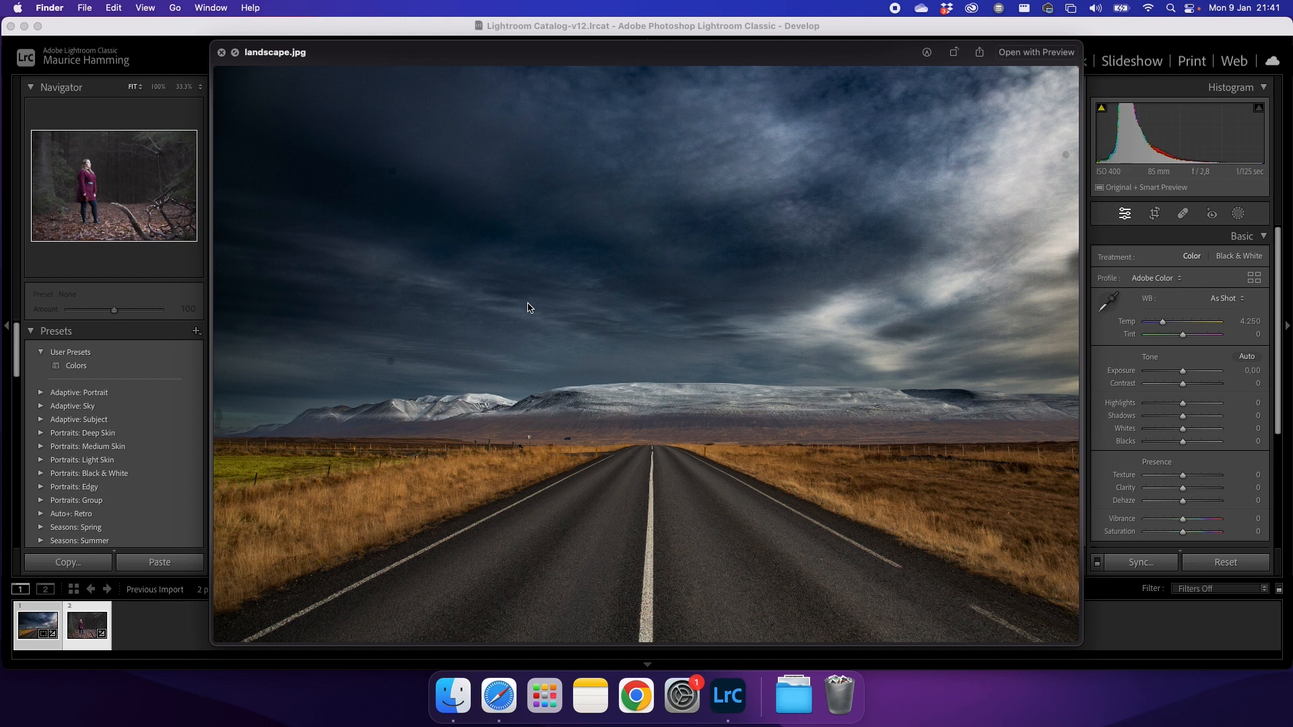
key(Down)
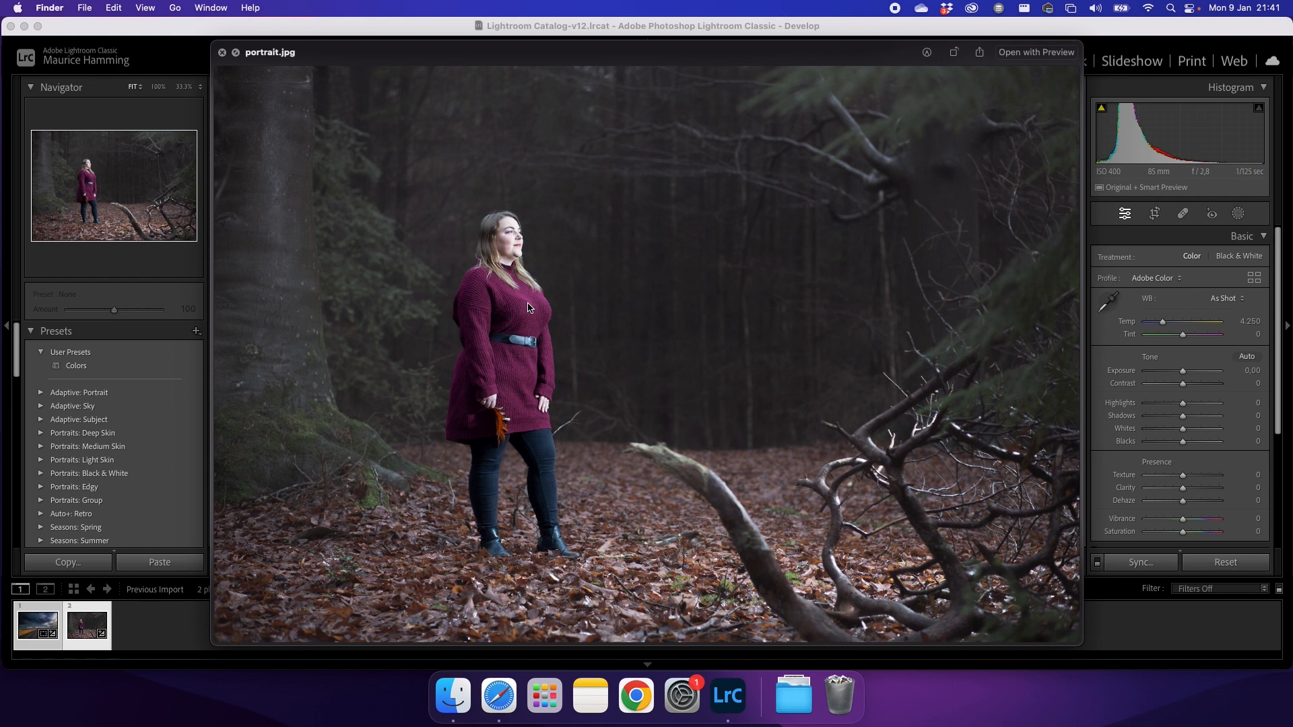
key(space)
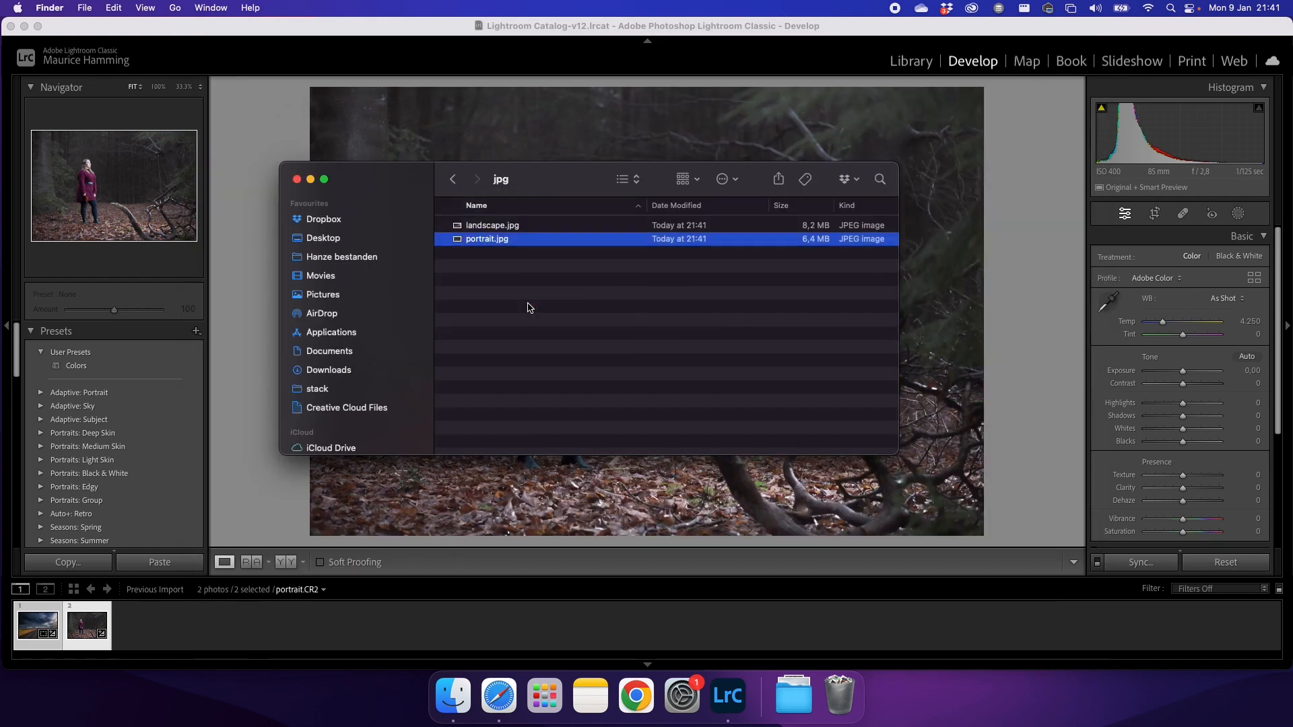
click(399, 37)
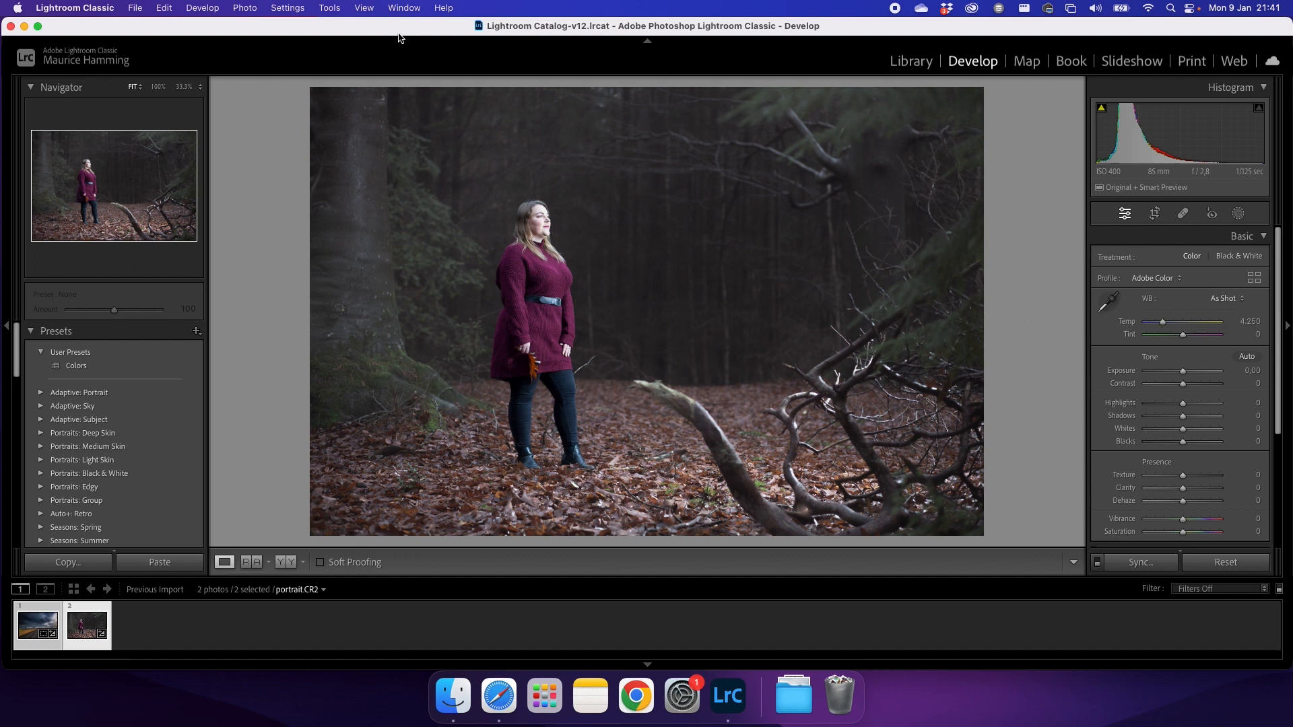